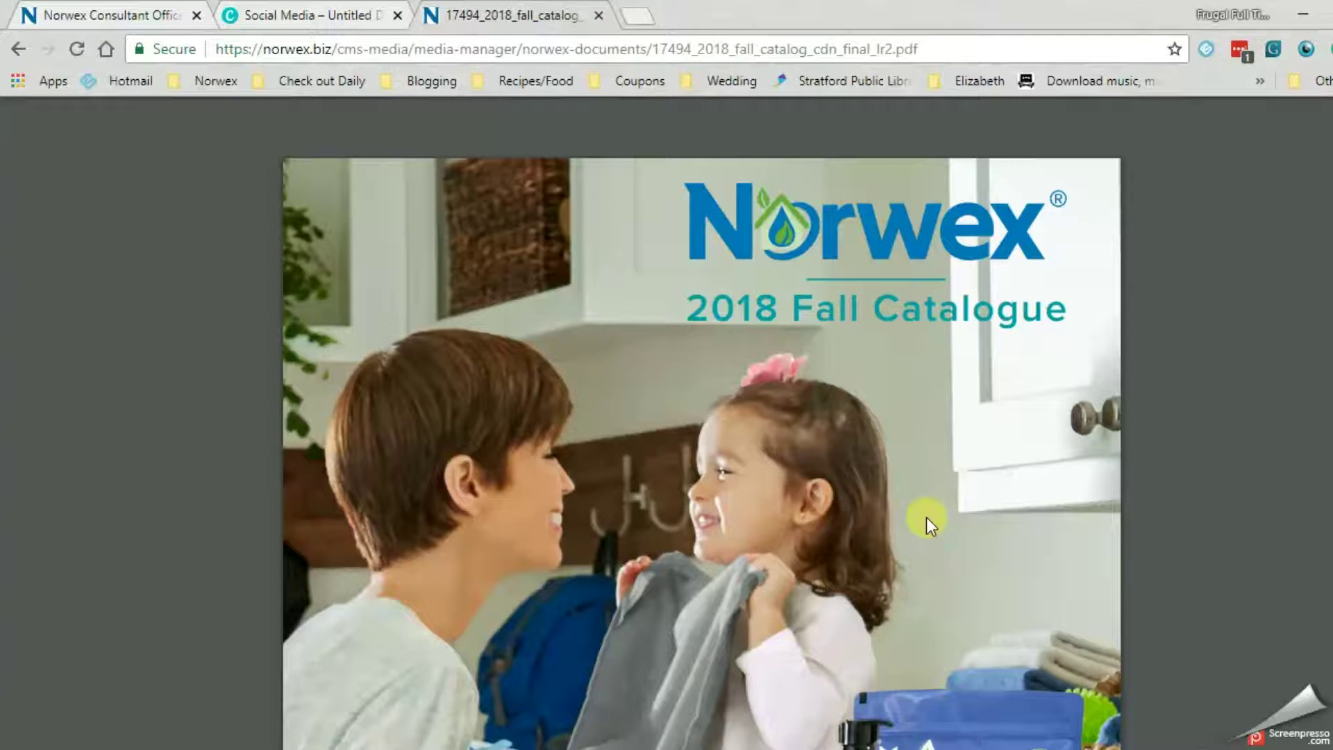
Scroll the Norwex catalogue PDF to page 4 with the EnviroCloth listing
scroll(926, 518, down, 5)
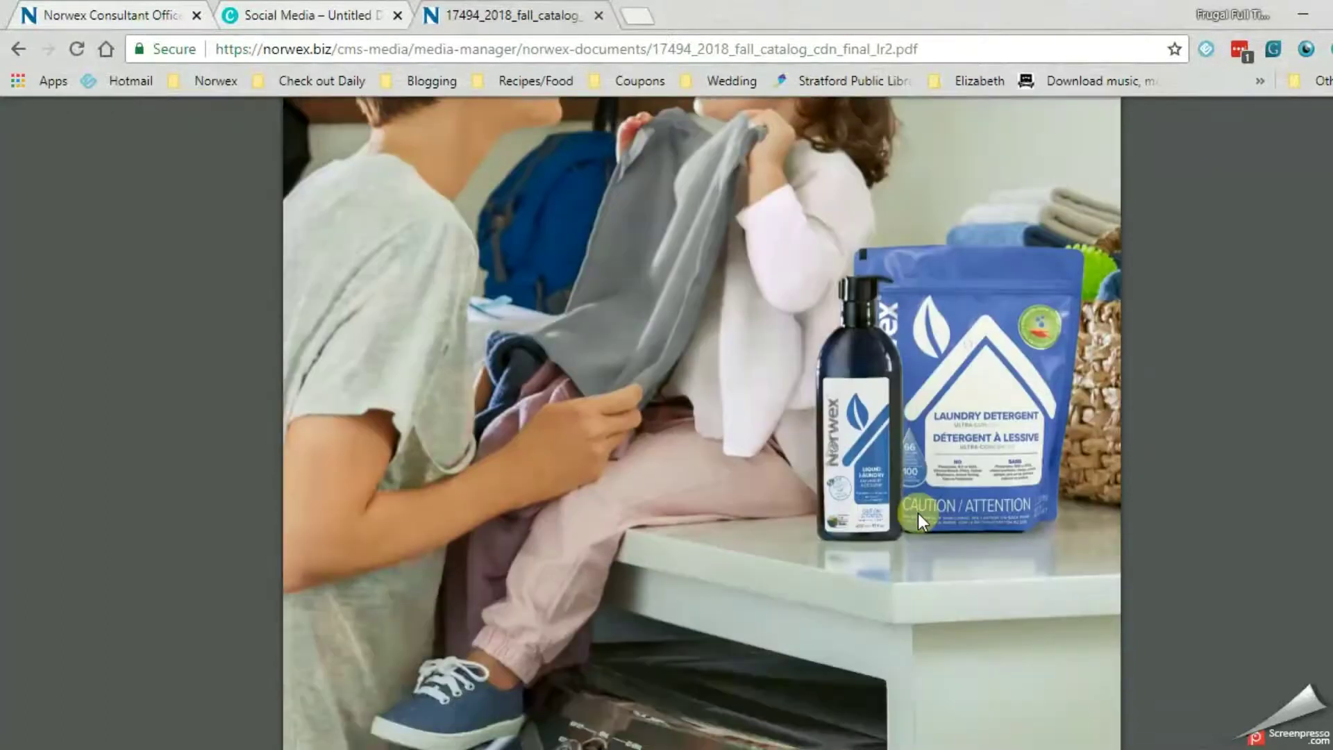
scroll(918, 514, down, 8)
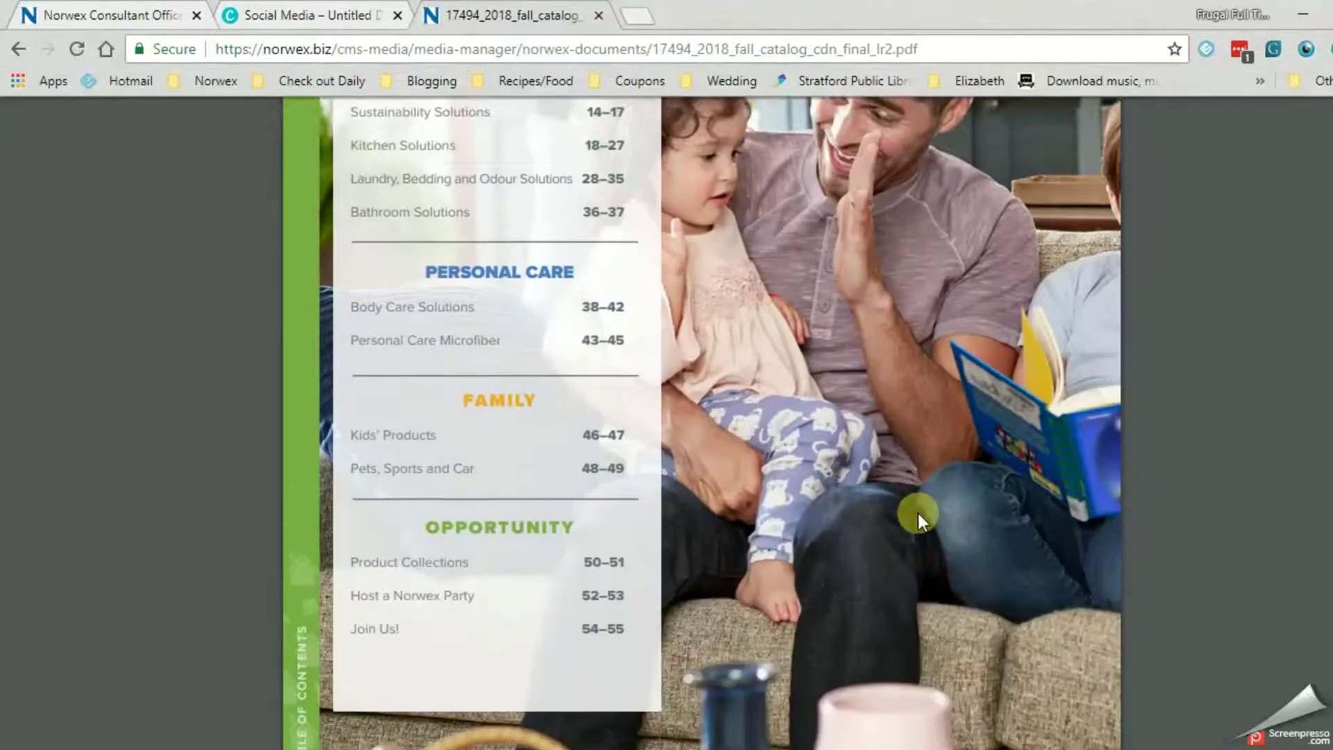
scroll(918, 513, down, 3)
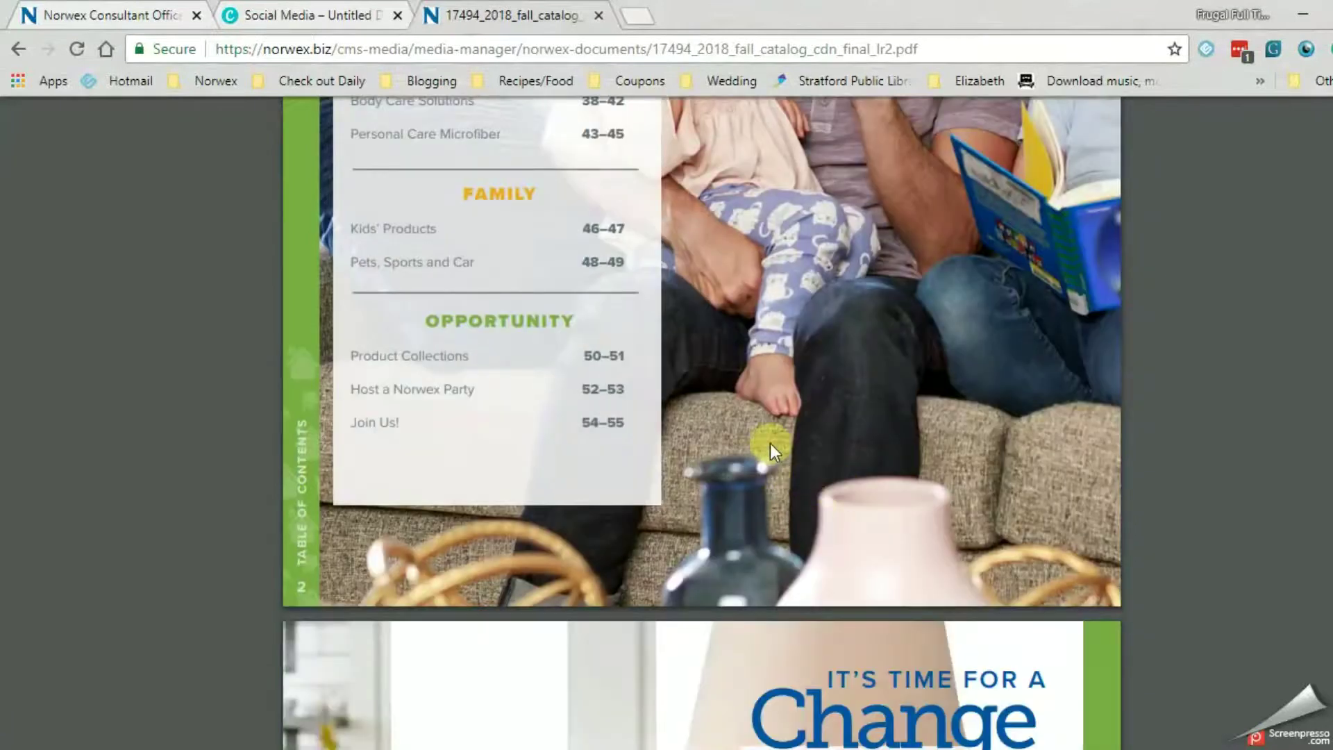
scroll(770, 444, down, 9)
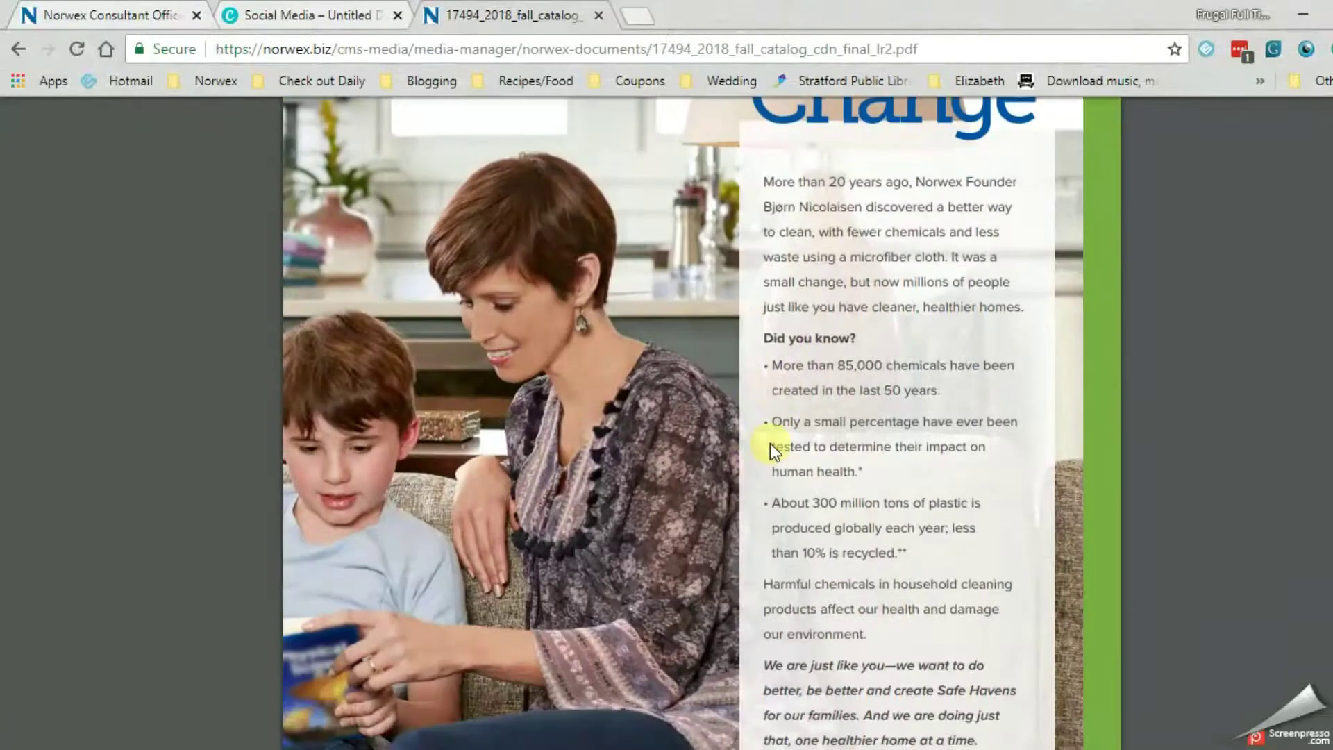
scroll(769, 448, down, 12)
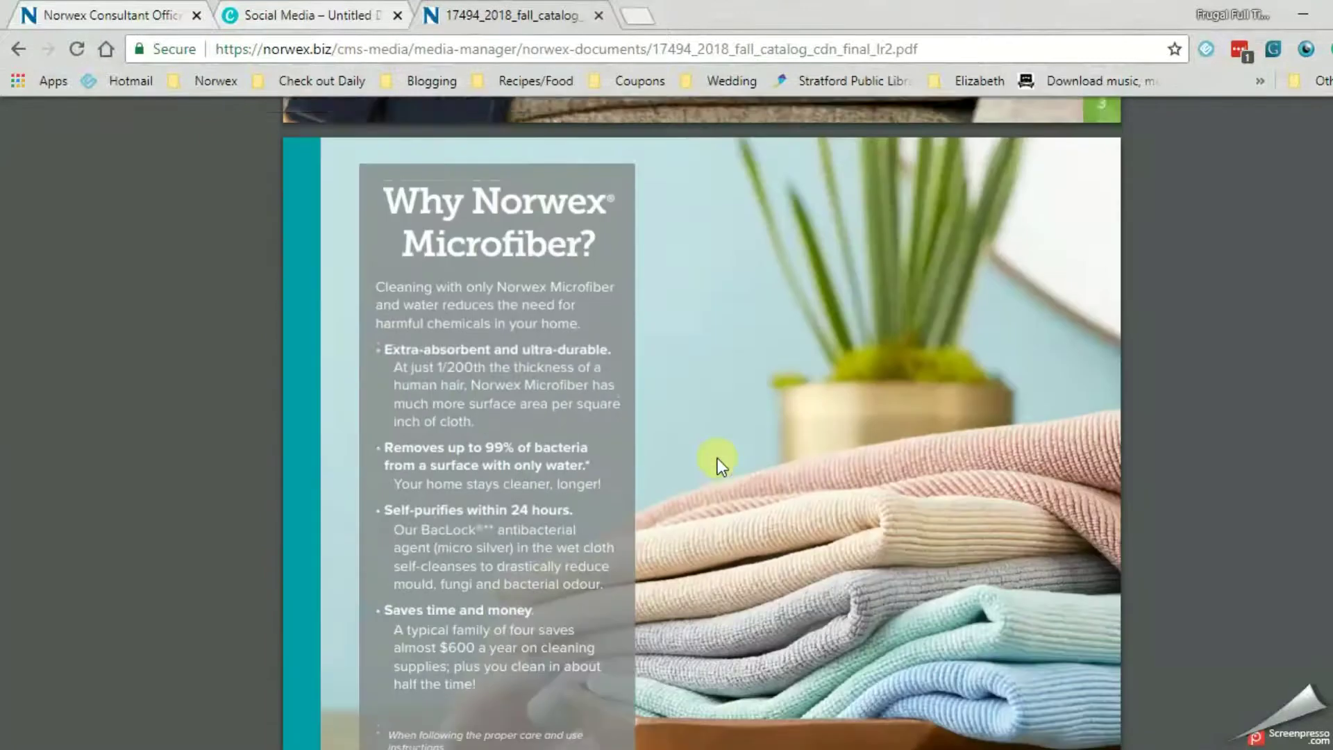
scroll(718, 456, down, 15)
scroll(718, 458, up, 2)
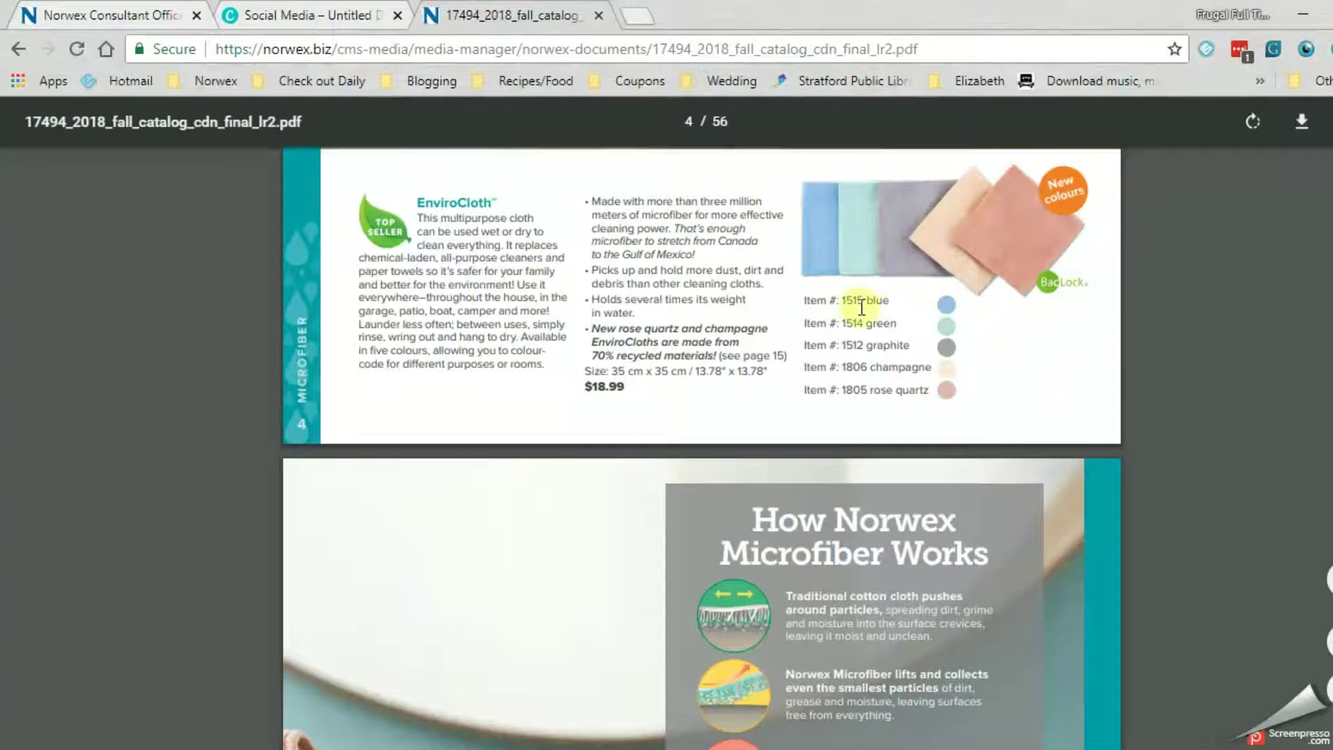
Return to the Canva design, open the designs overview, then close that extra tab
click(356, 8)
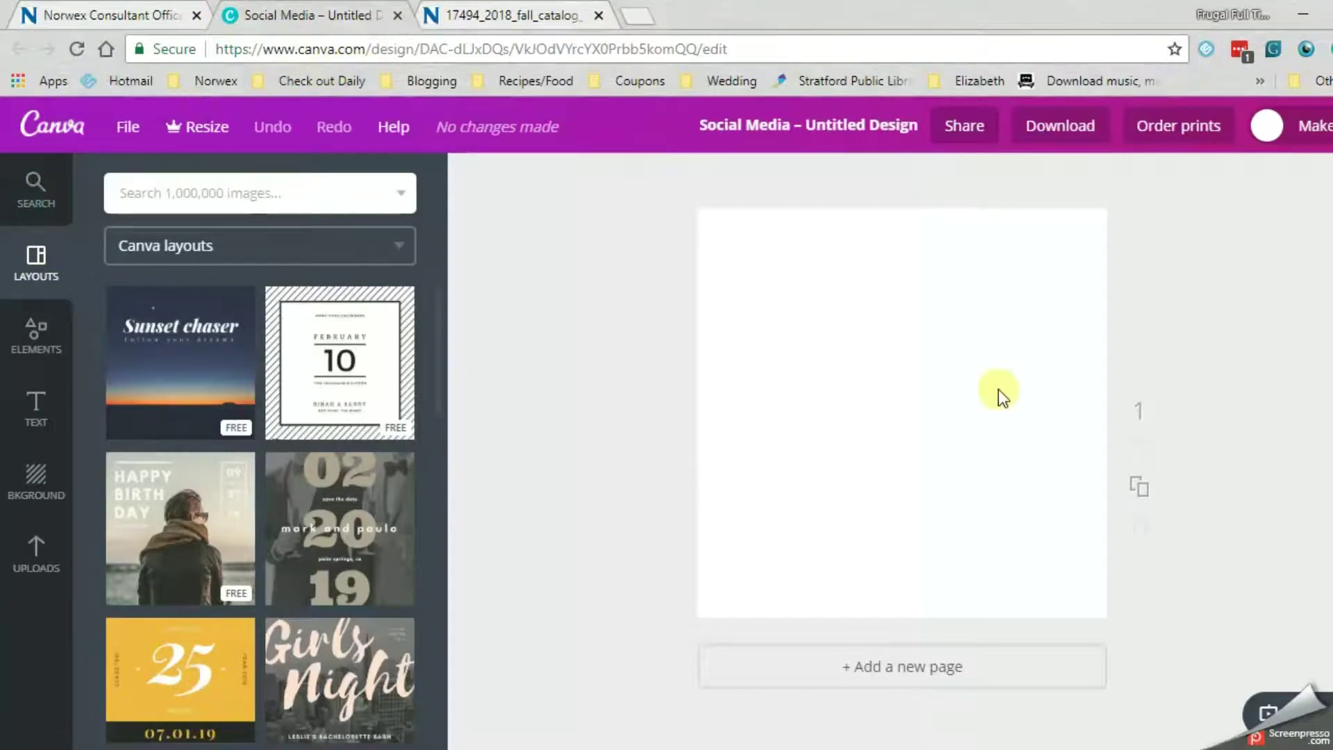
click(47, 129)
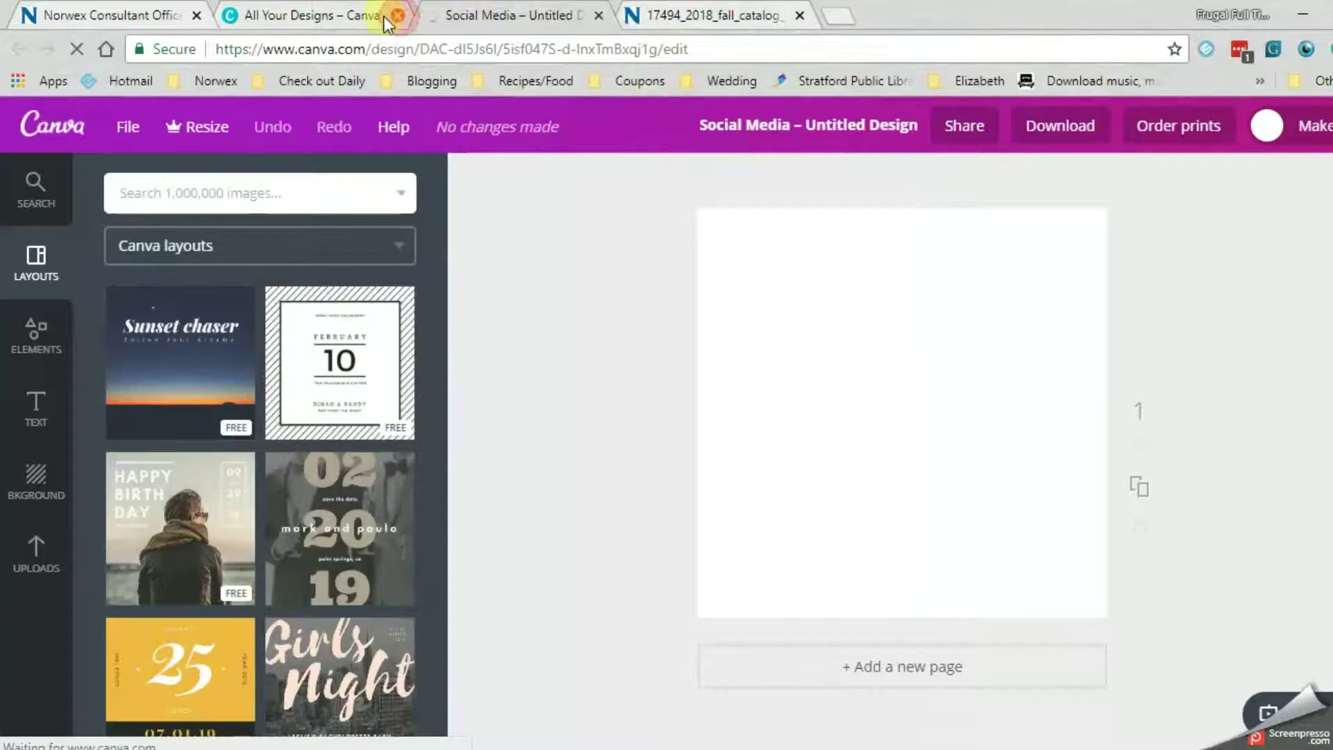
click(361, 15)
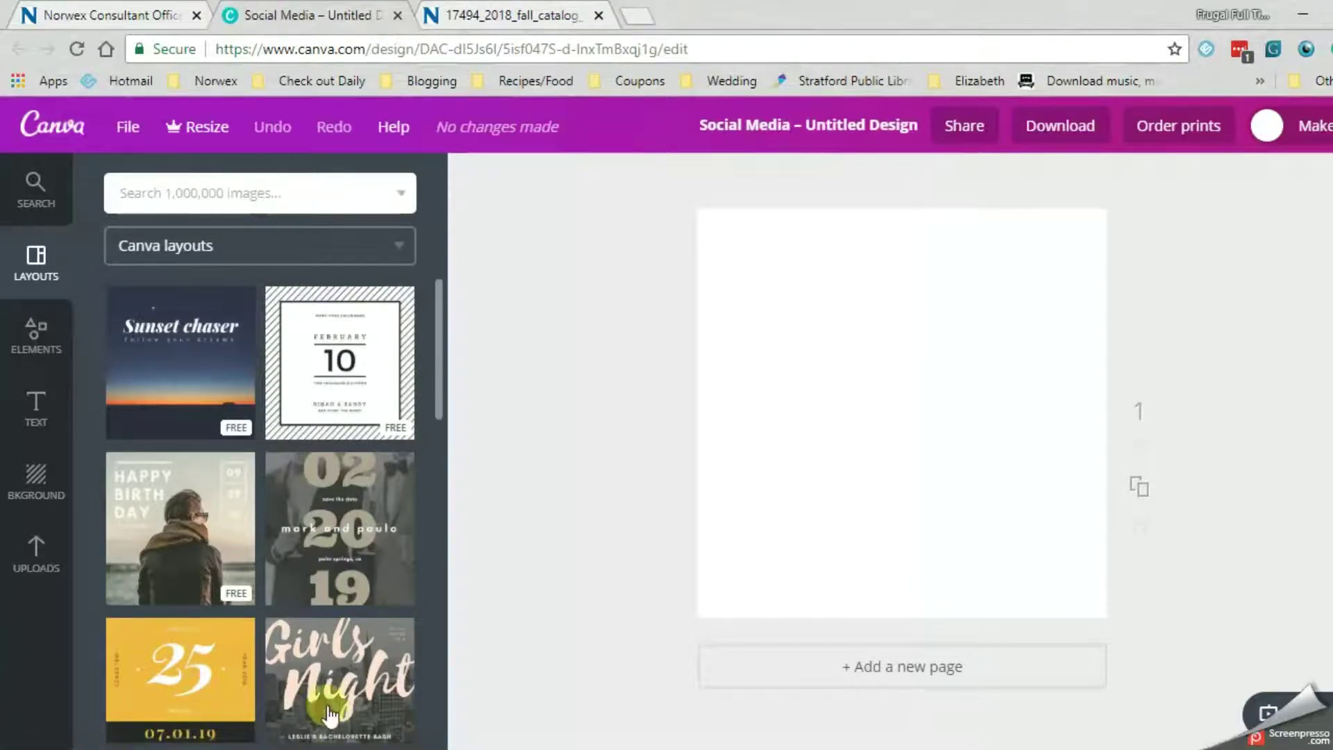
Launch Snipping Tool from Windows search with the catalogue PDF in view behind it
key(super+s)
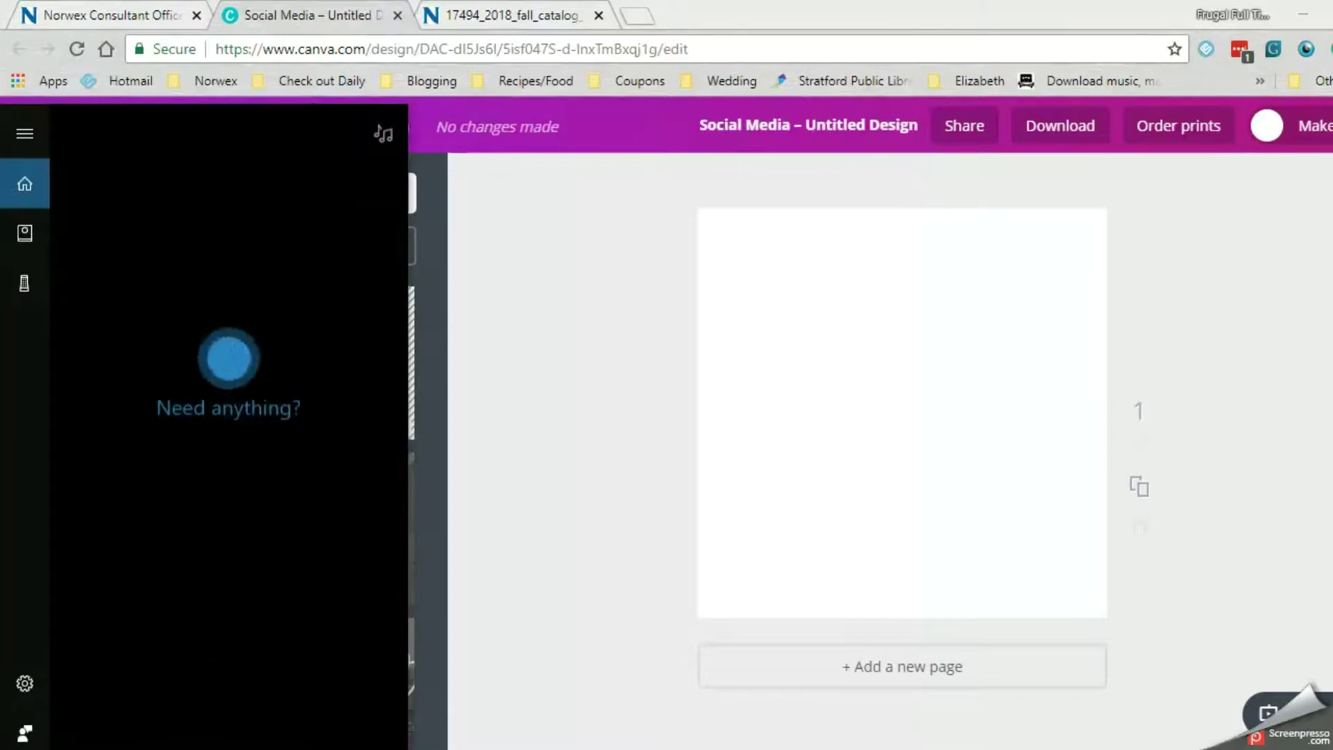
text(sni)
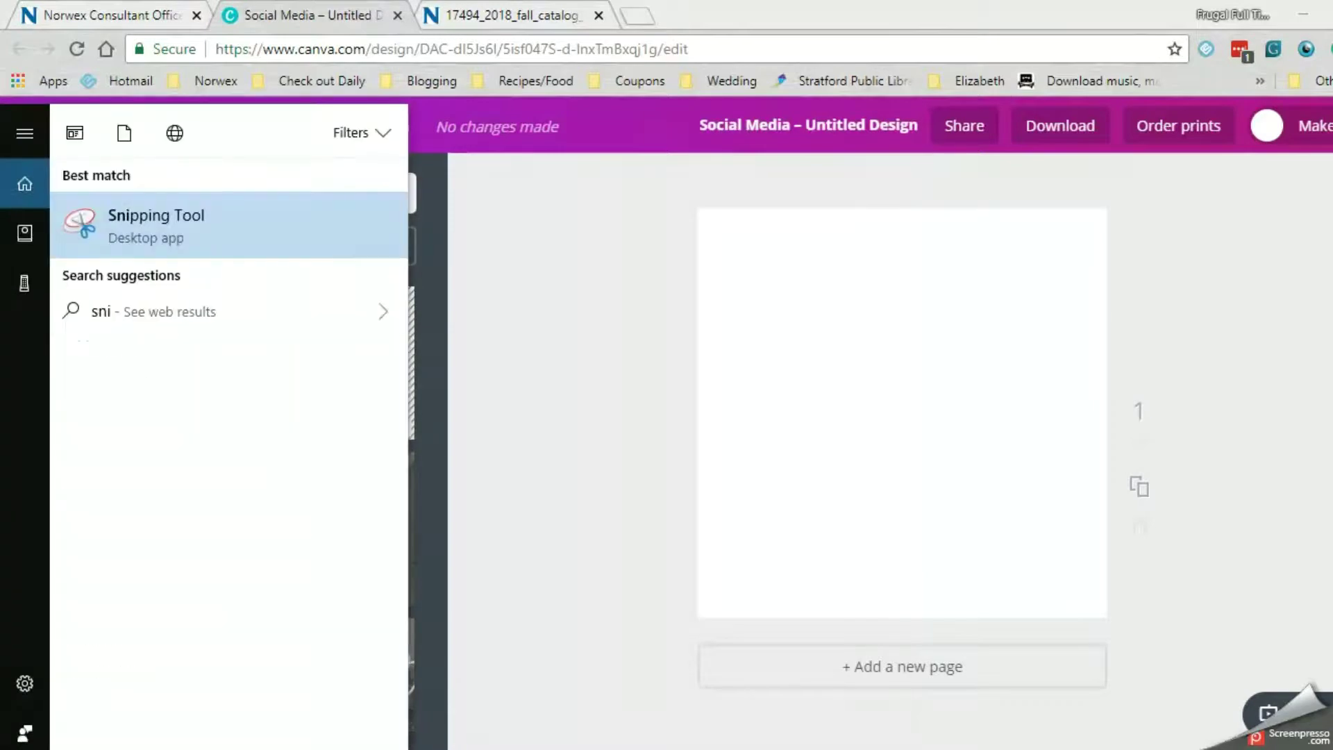
click(160, 240)
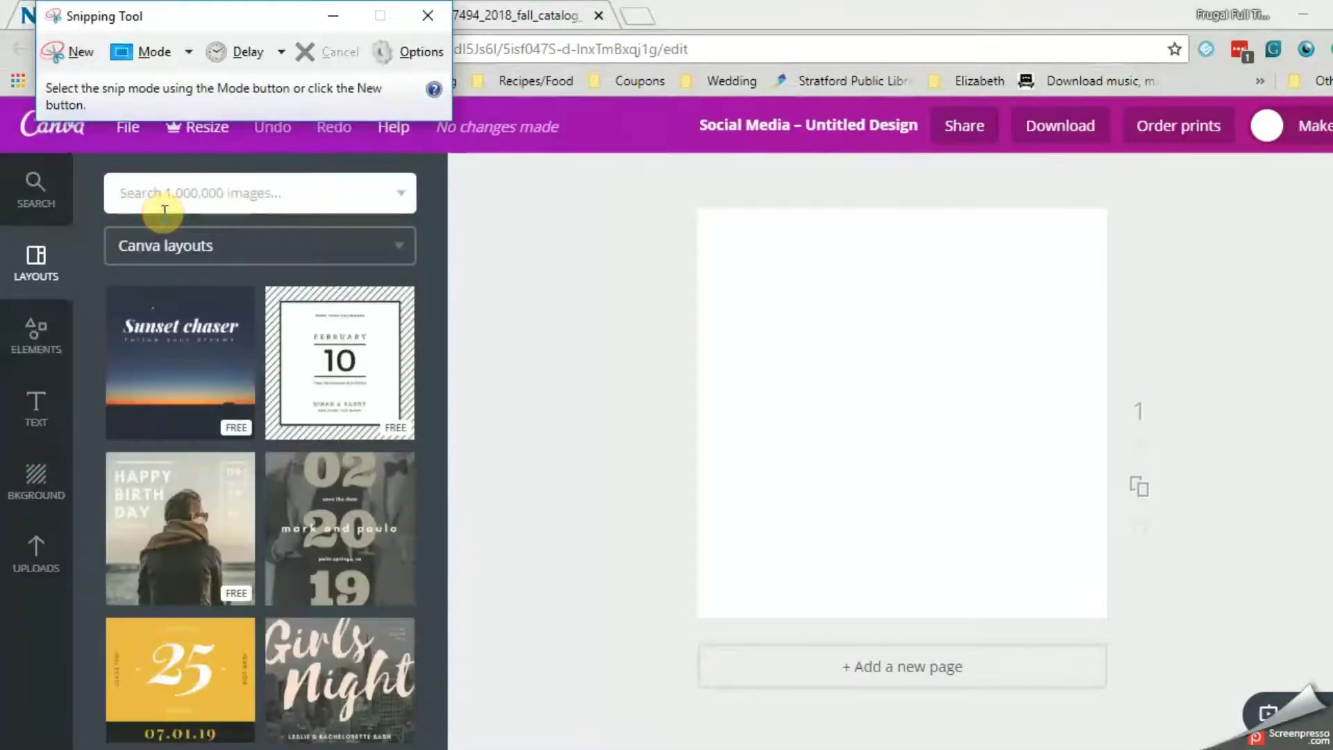
click(528, 16)
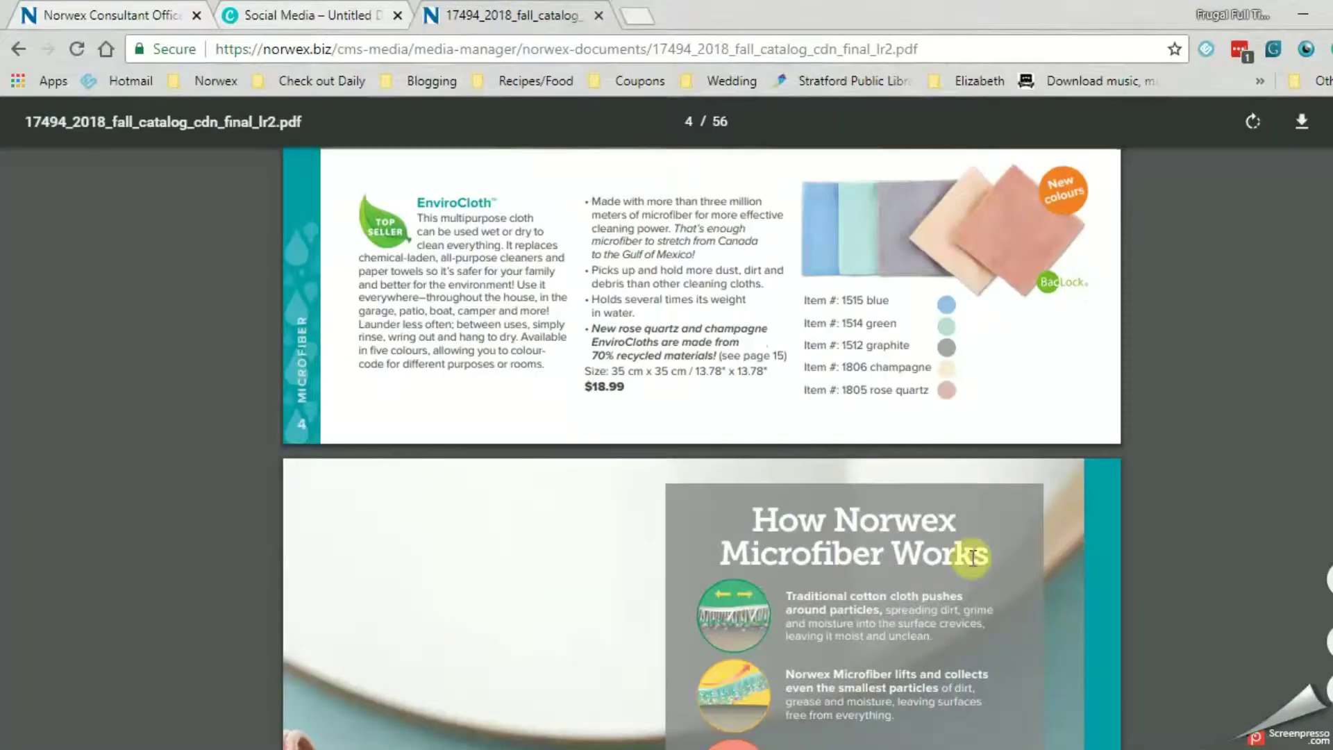
scroll(965, 586, up, 2)
key(alt+Tab)
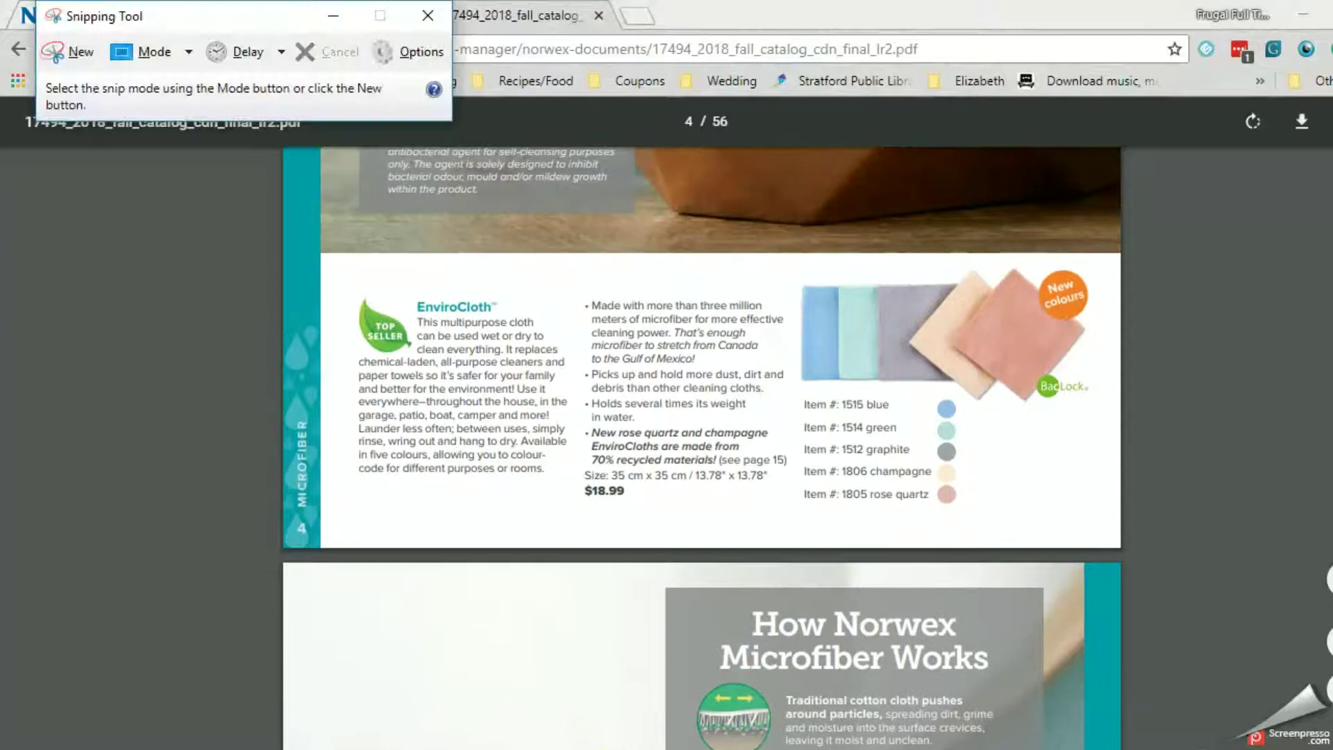
Snip the EnviroCloth panel and save it as PNG 'envi' in Downloads
click(73, 61)
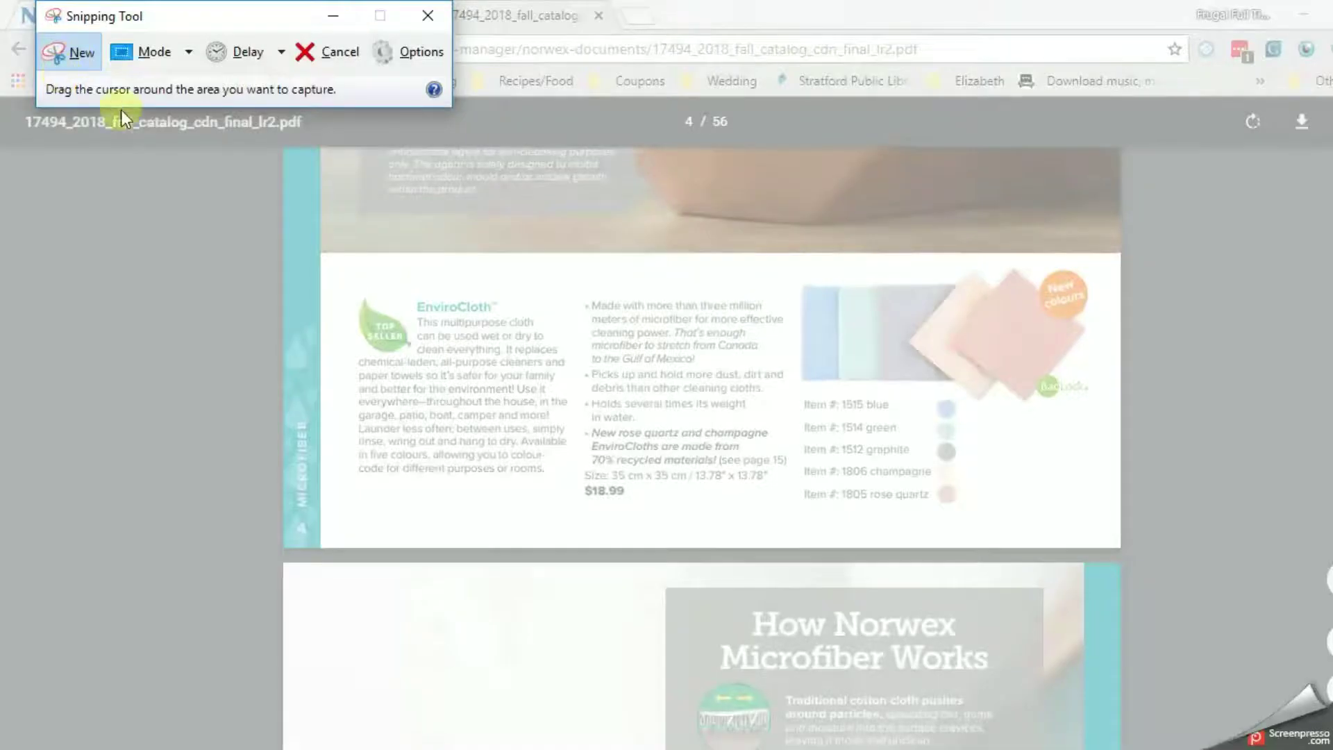
click(93, 43)
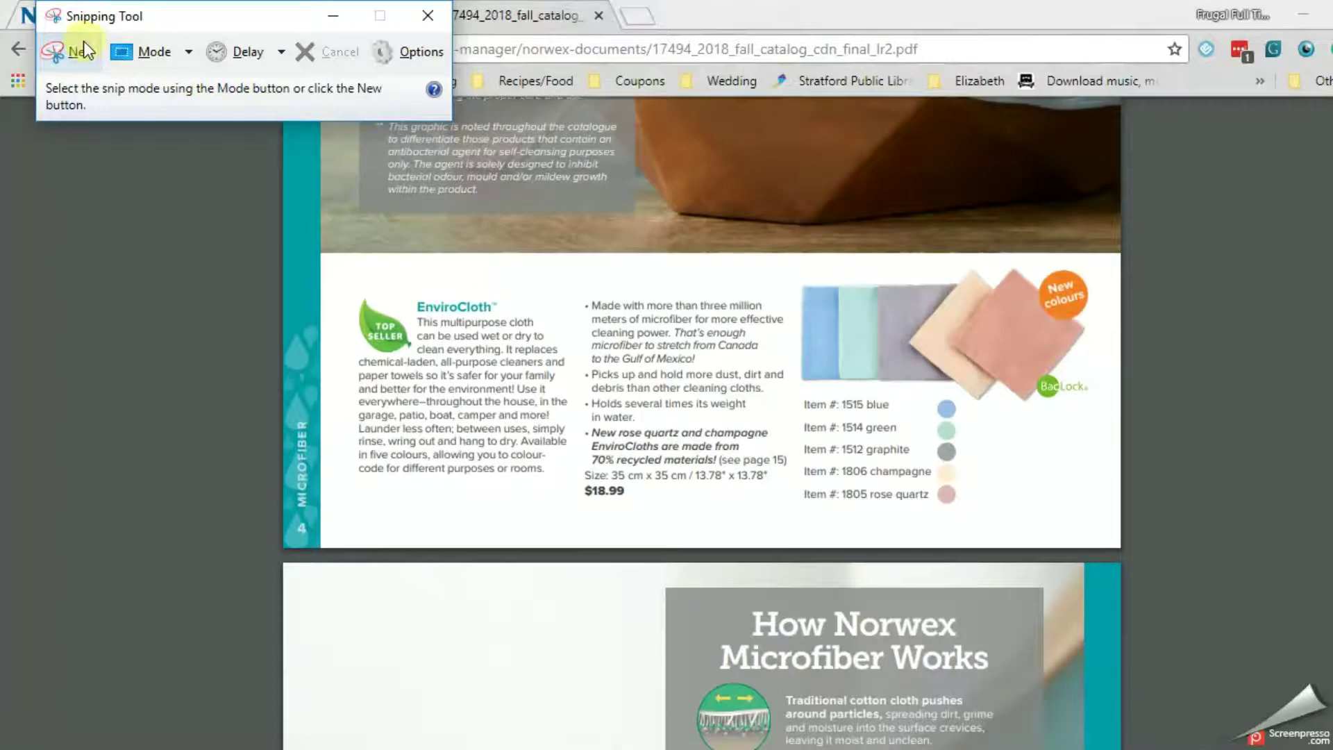
click(83, 42)
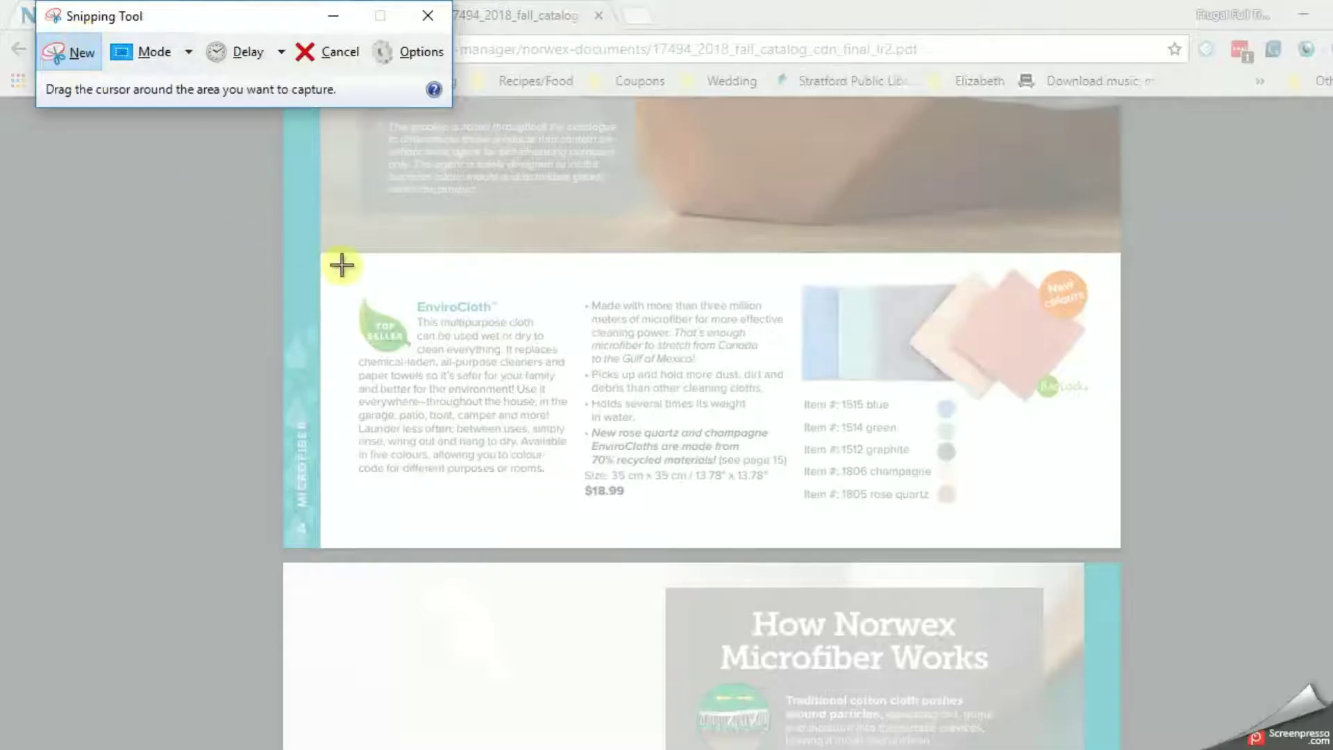
drag(341, 265, 1095, 527)
click(511, 149)
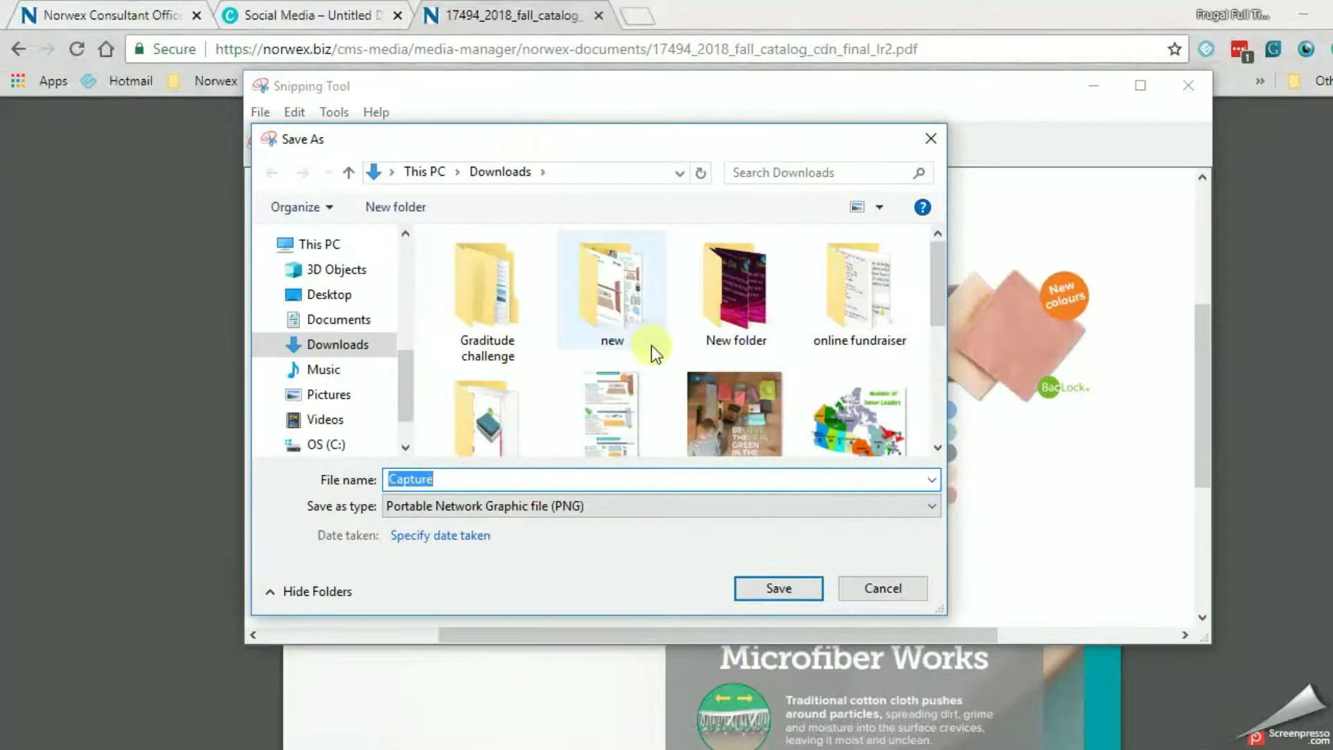
text(envi)
click(788, 583)
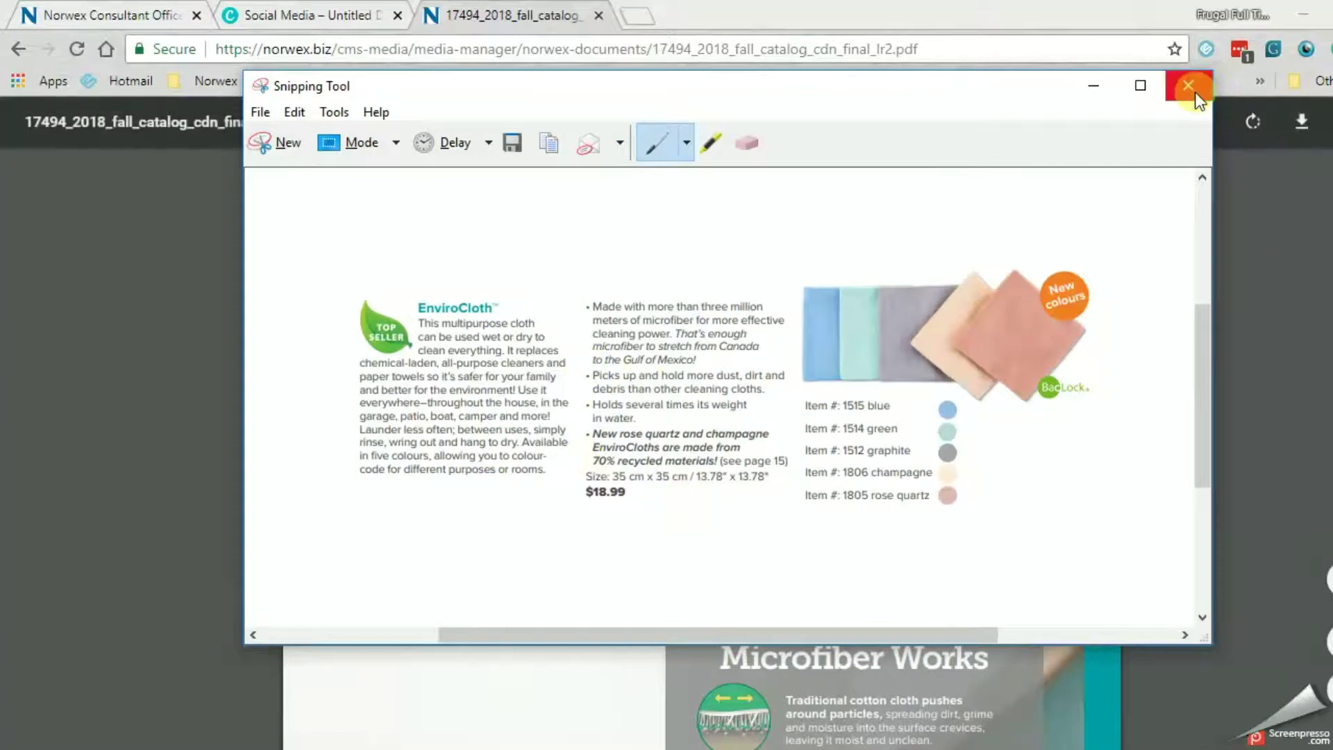
Snip the Window Cloth entry from the catalogue page
click(479, 20)
scroll(769, 614, down, 15)
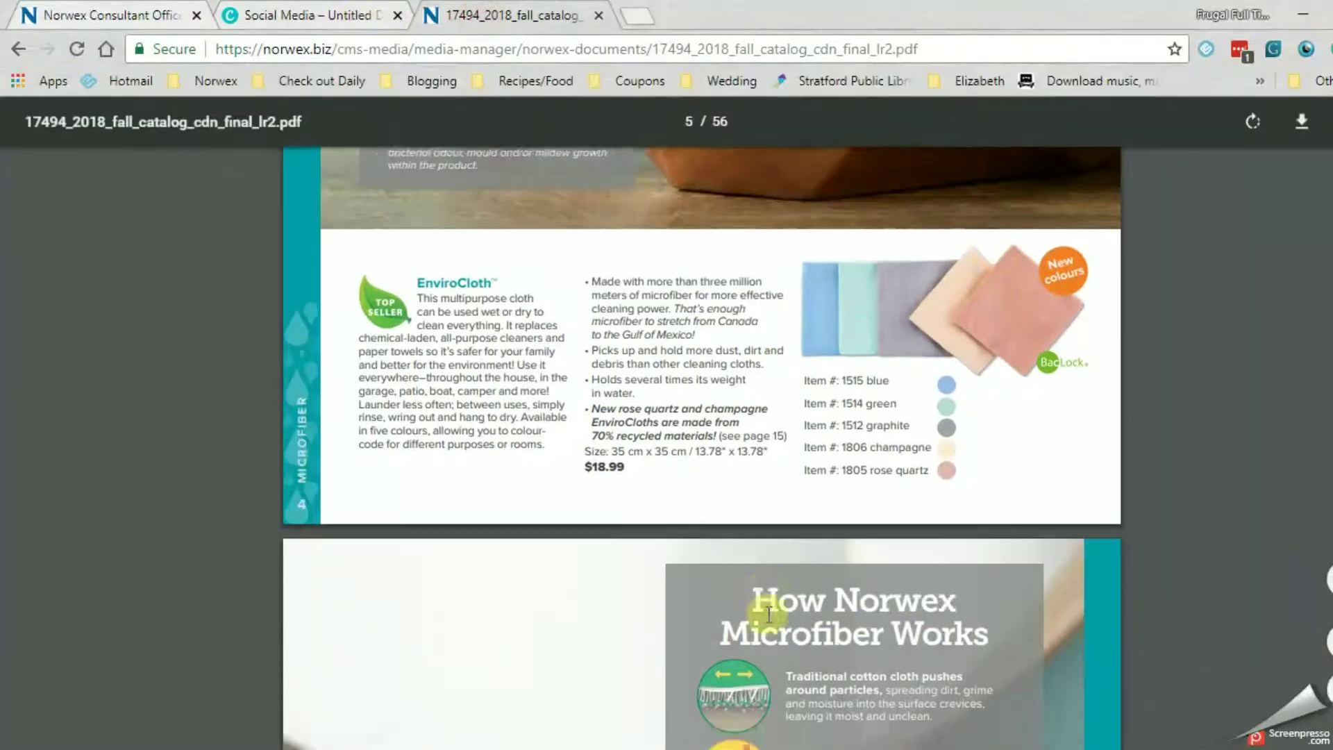
scroll(769, 613, up, 3)
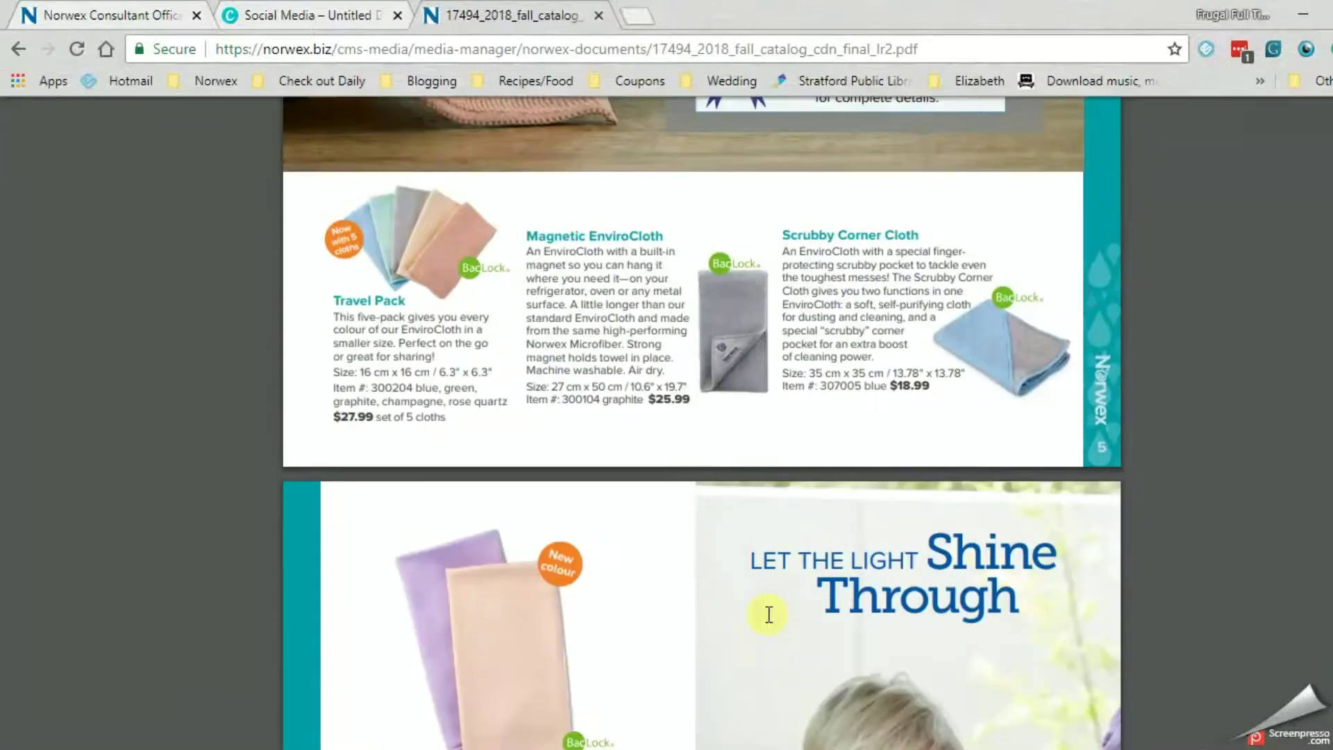
scroll(769, 613, down, 7)
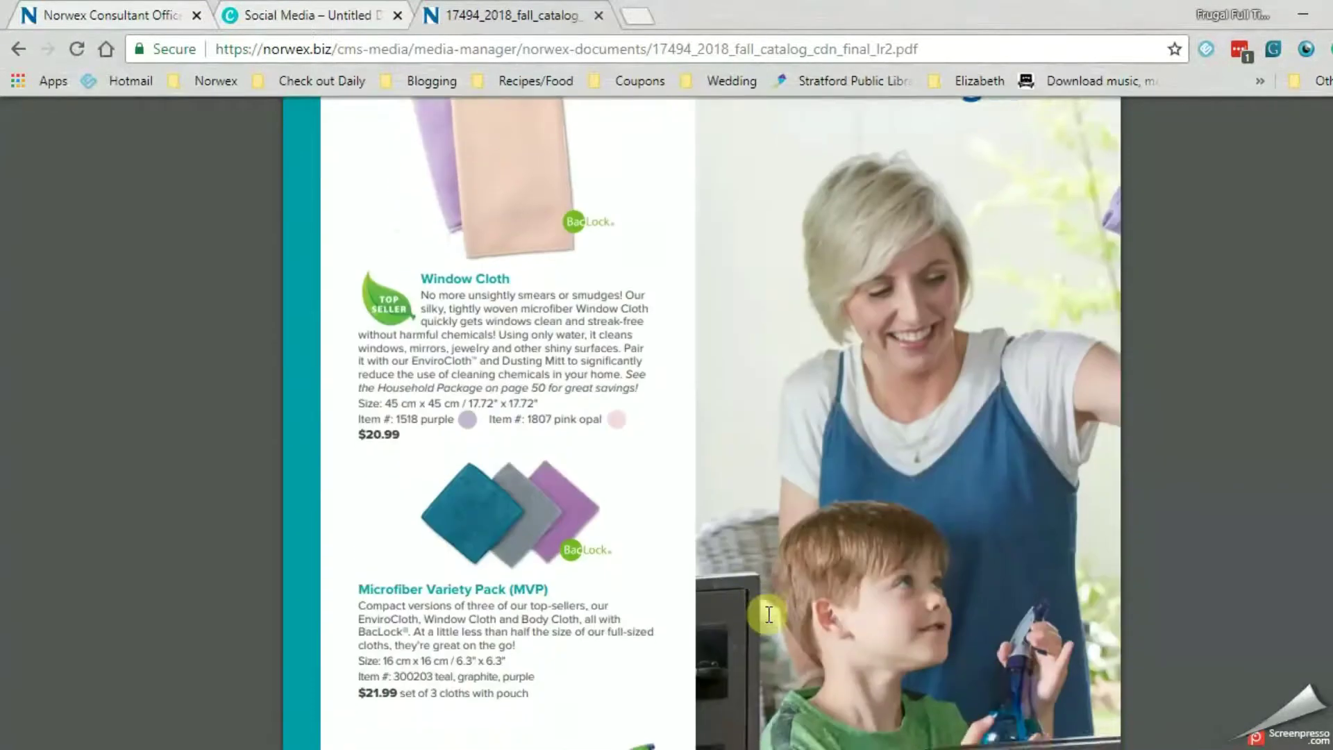
scroll(769, 614, up, 2)
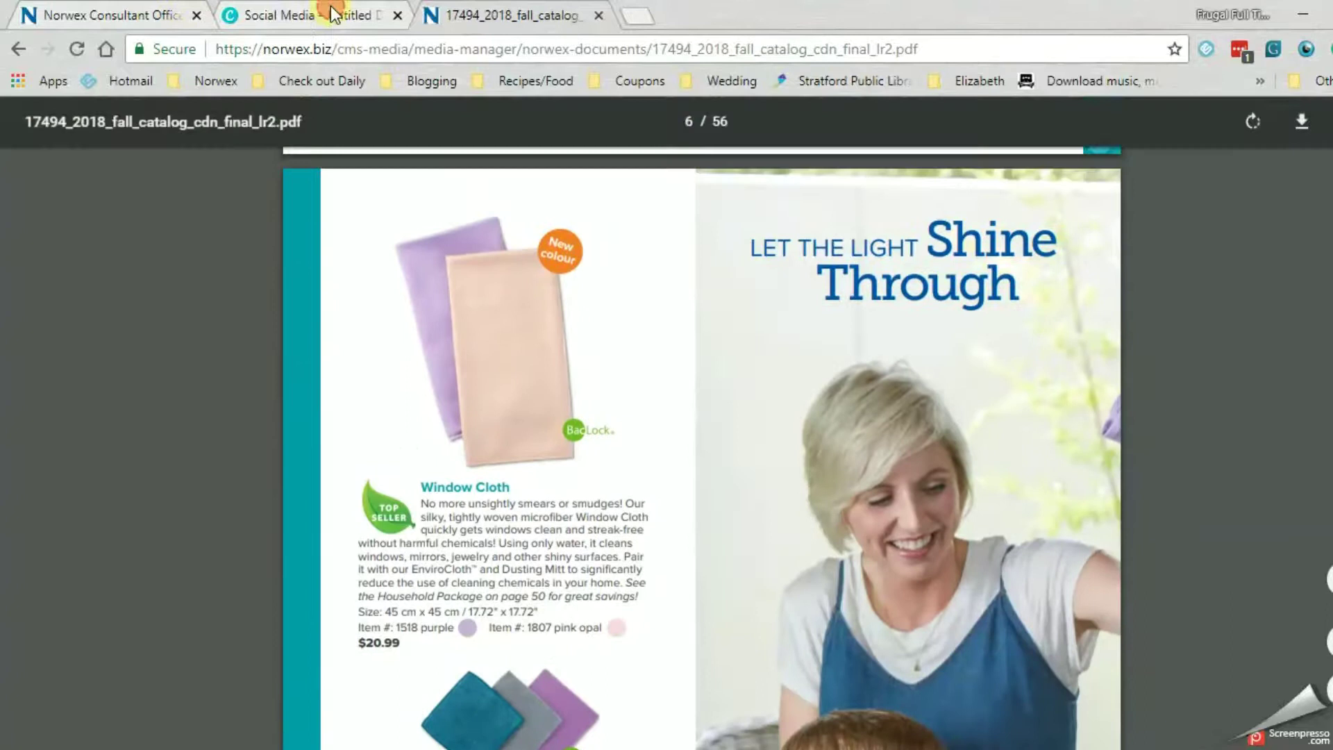
click(333, 14)
key(alt+Tab)
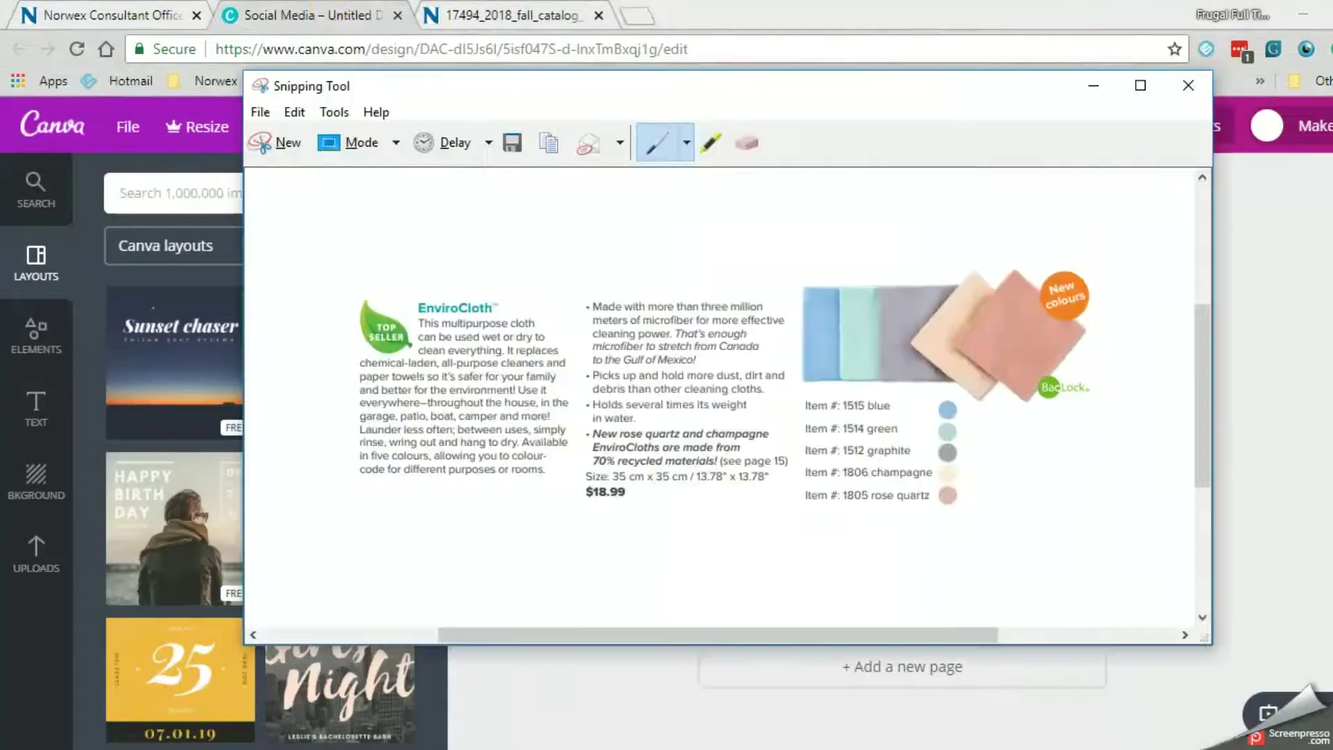
key(alt+Tab)
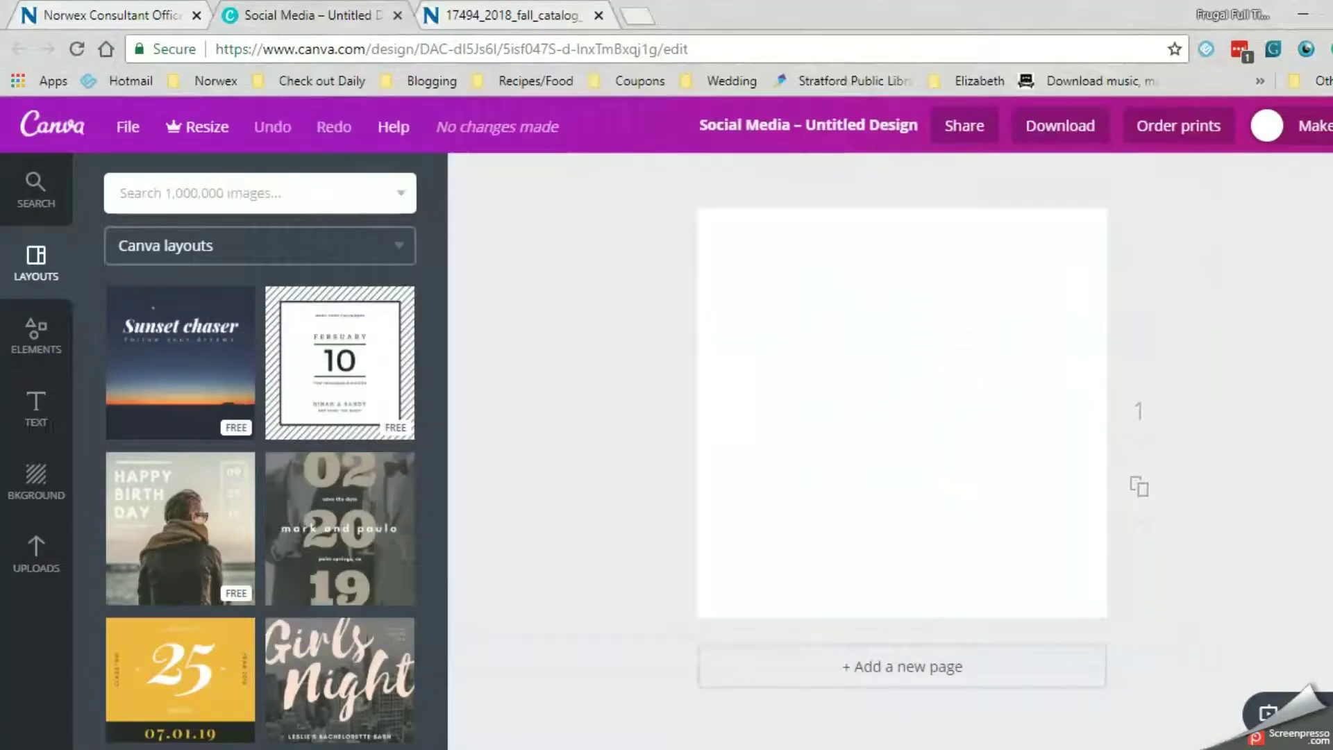
click(431, 12)
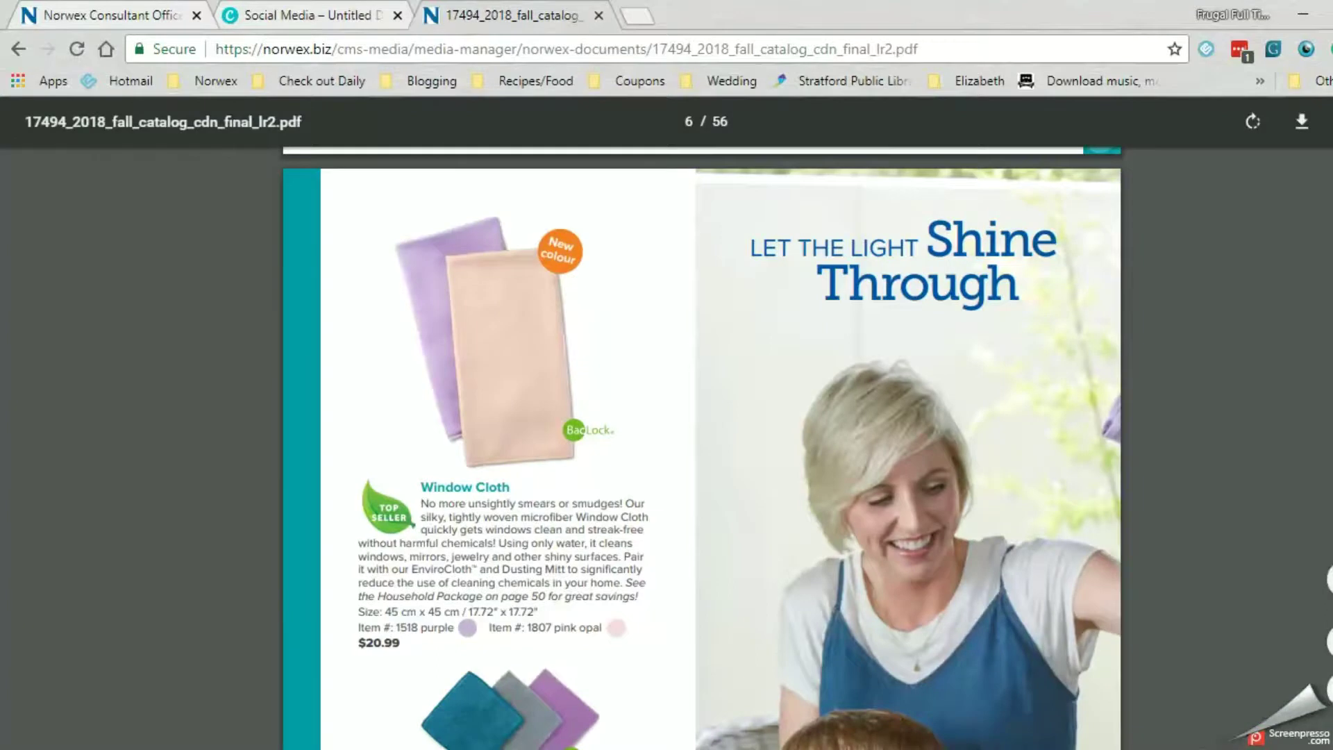
key(alt+Tab)
click(282, 143)
drag(355, 192, 660, 659)
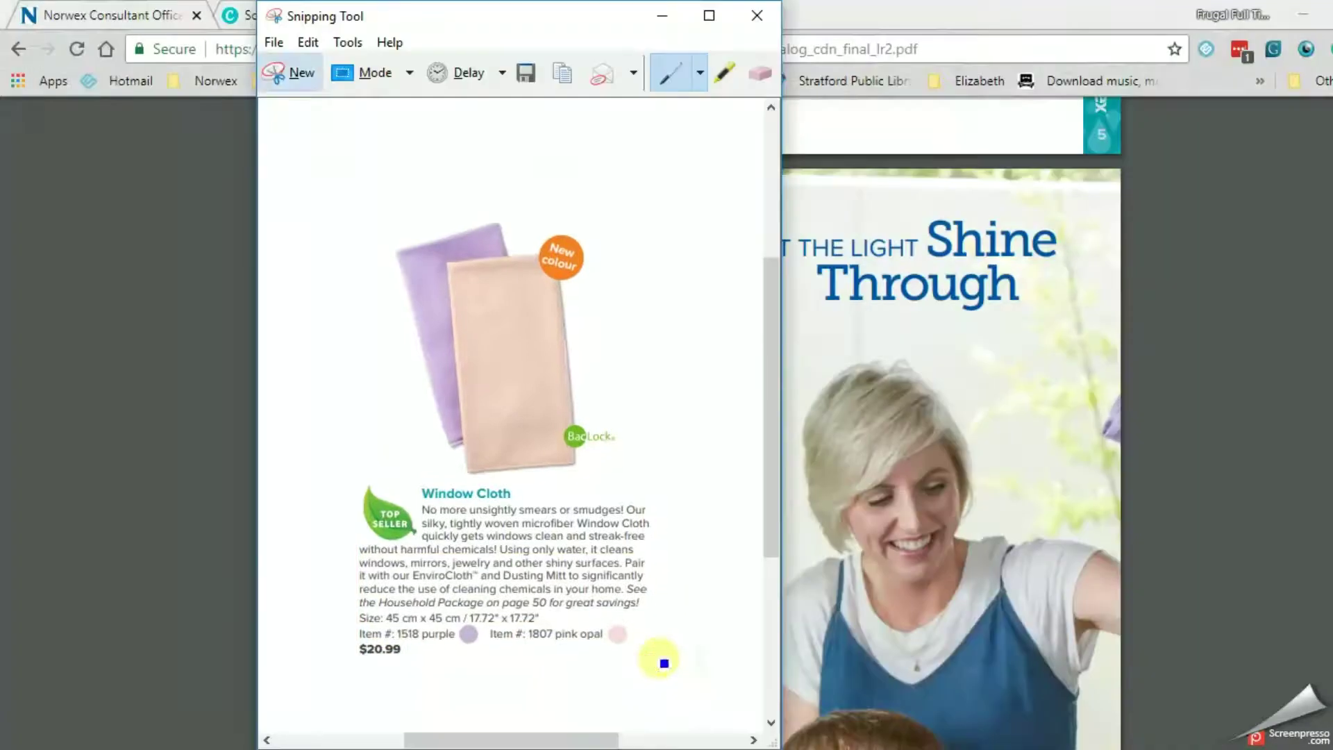
Save the Window Cloth snip as PNG 'envi 1' in Downloads
click(526, 76)
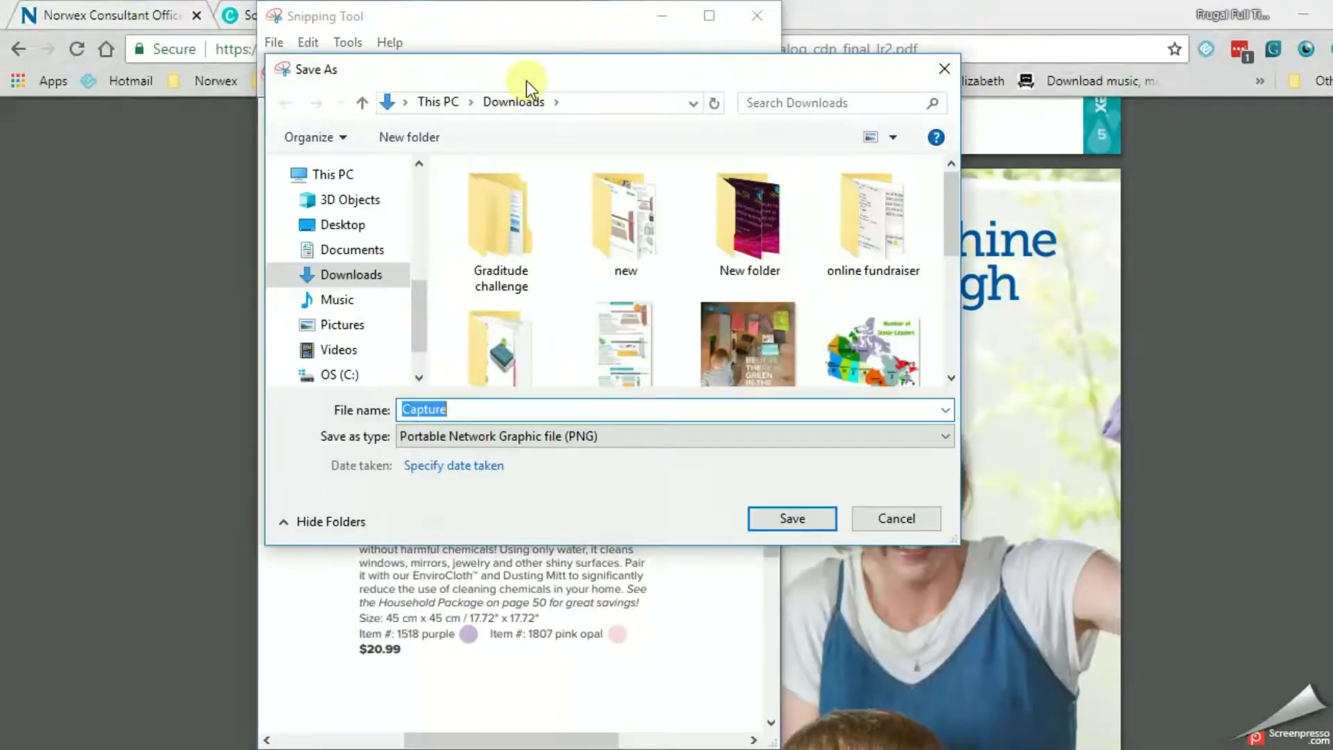
text(e)
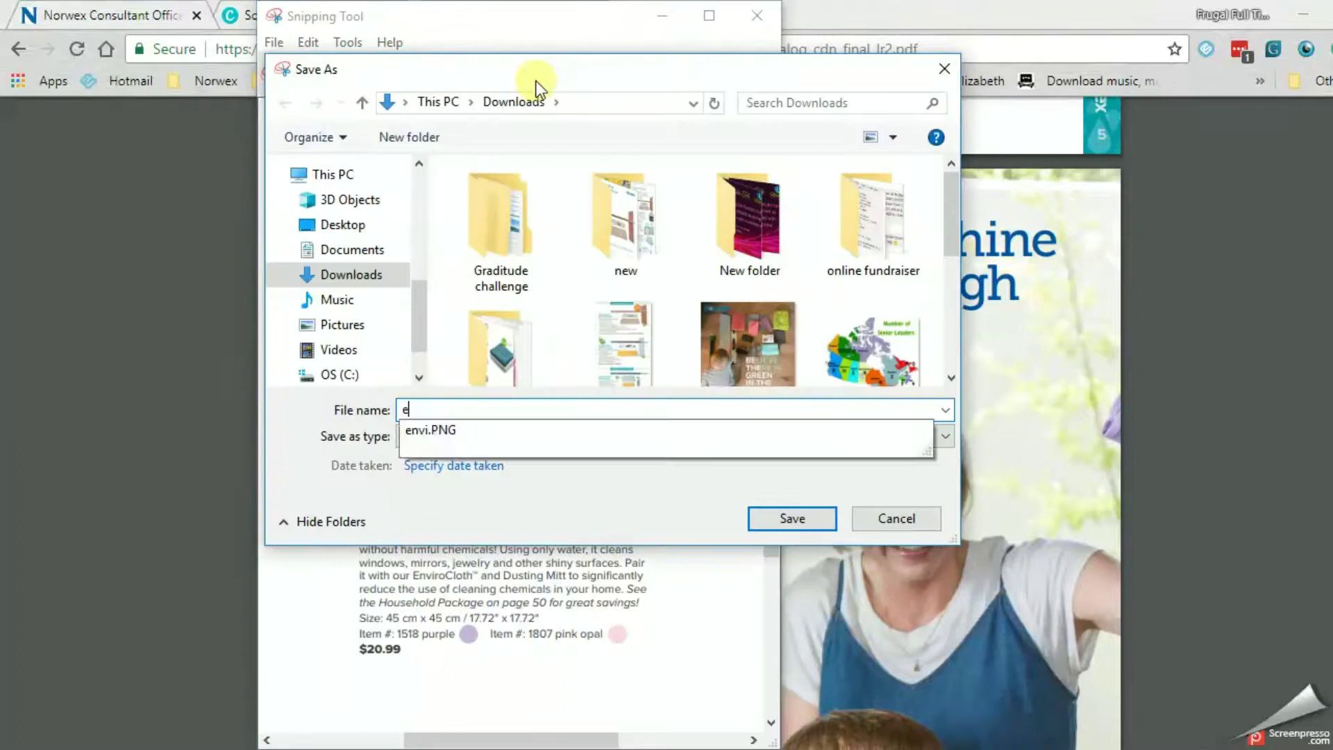
text(nvu)
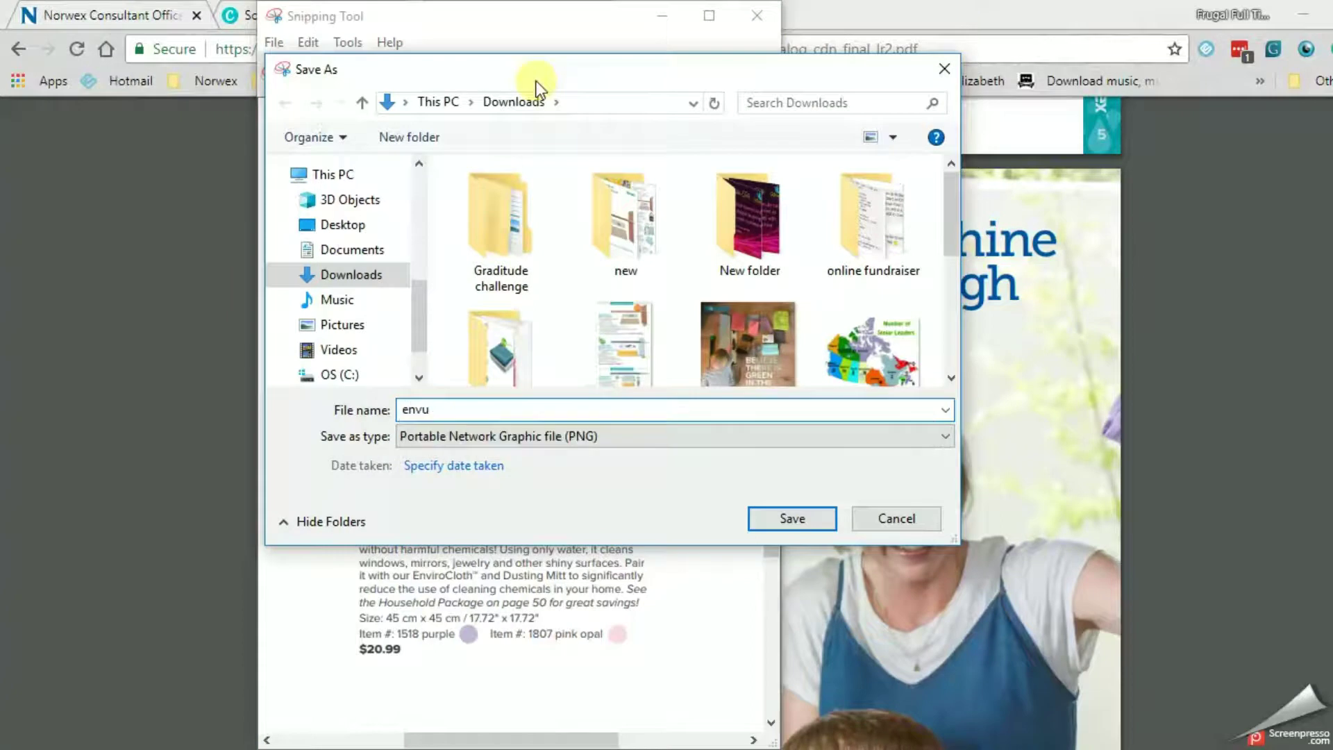
key(BackSpace)
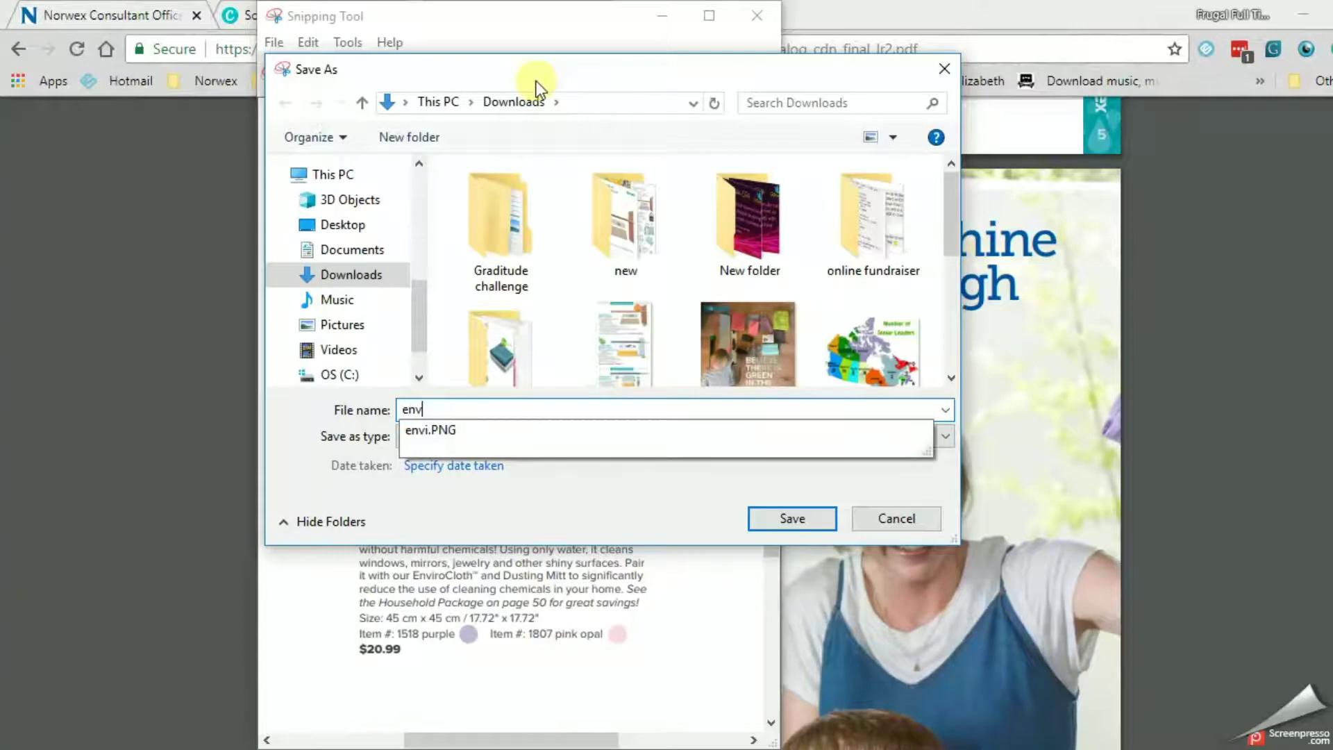
click(494, 430)
click(507, 417)
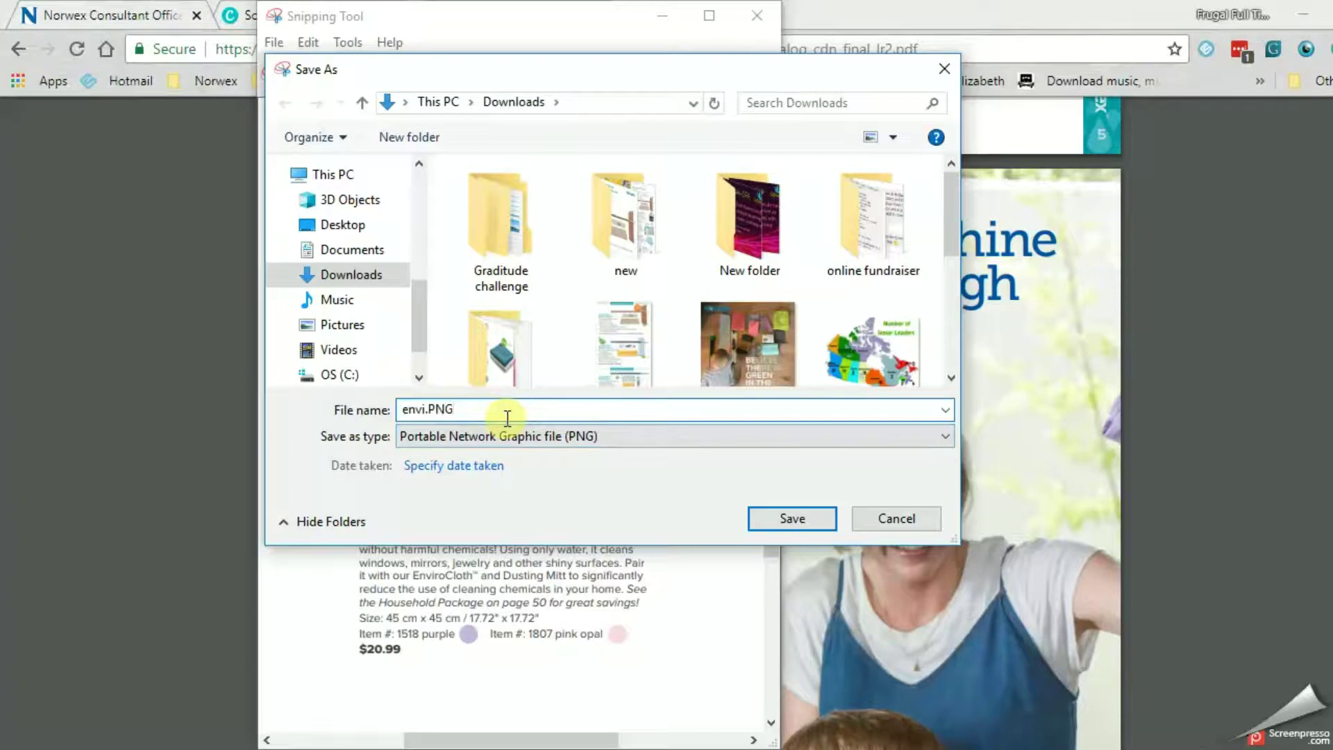
key(BackSpace)
text(1)
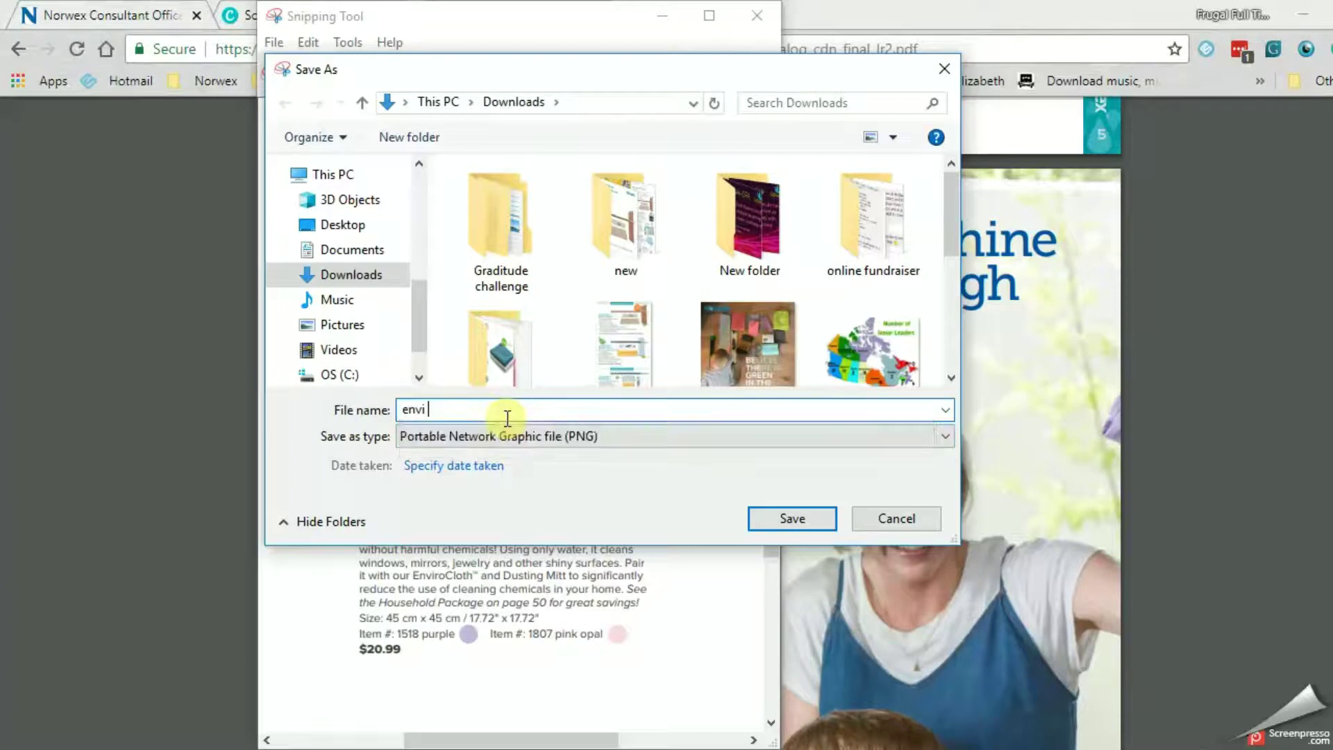
click(771, 526)
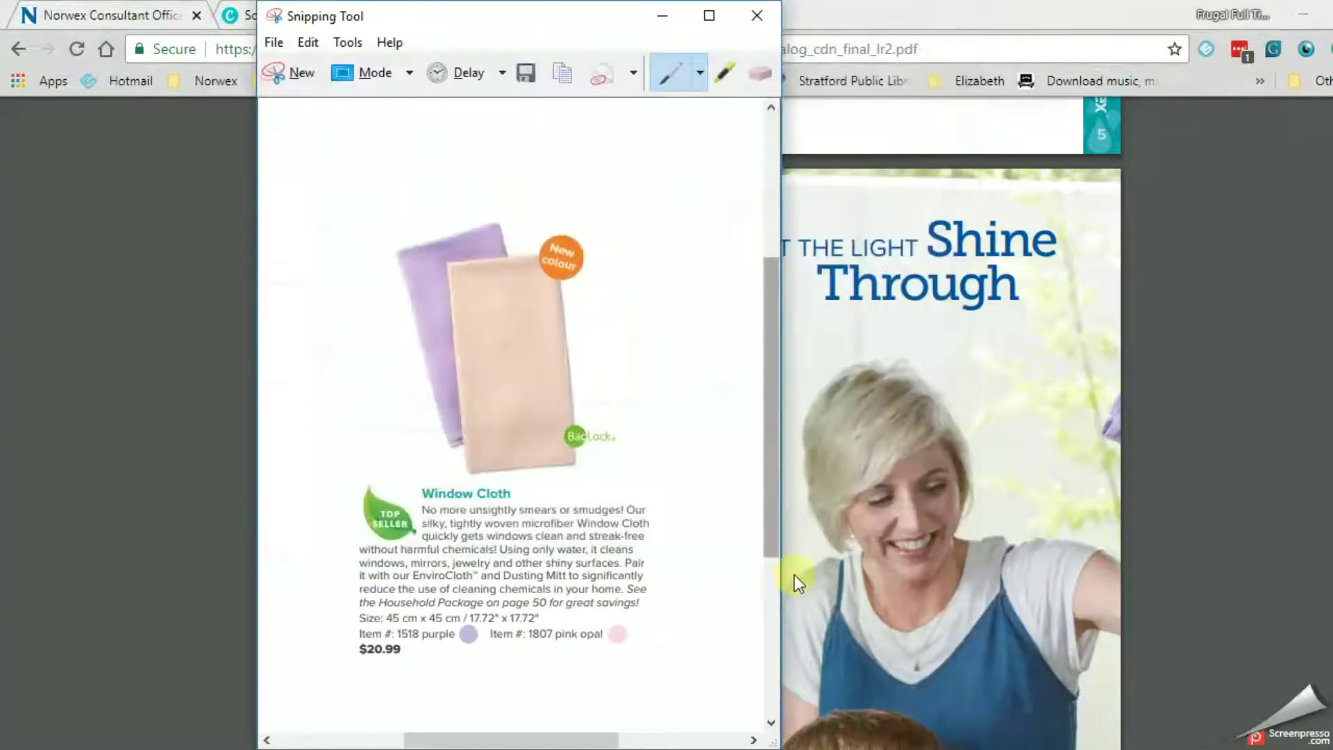
Scroll the catalogue to the Save Time and Money collections page (50/56)
click(913, 193)
scroll(934, 298, down, 9)
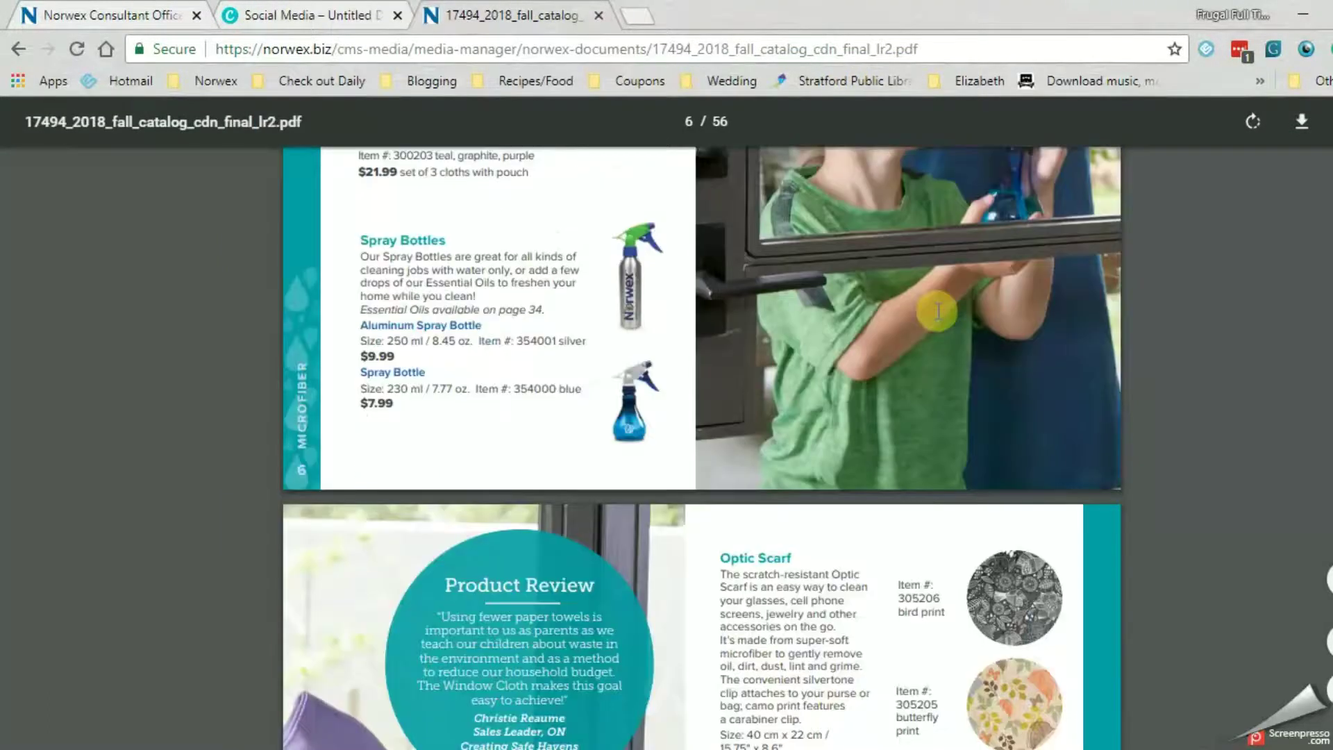
scroll(937, 312, down, 8)
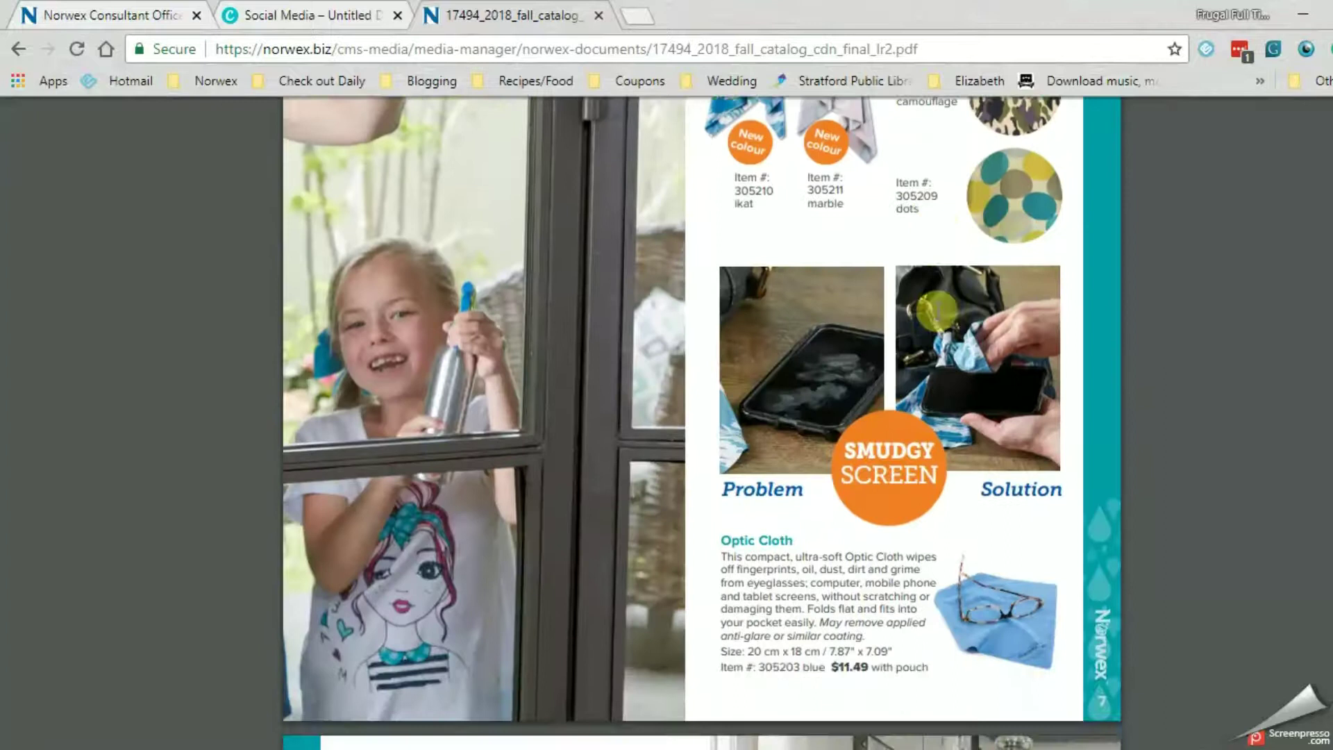
scroll(937, 312, down, 15)
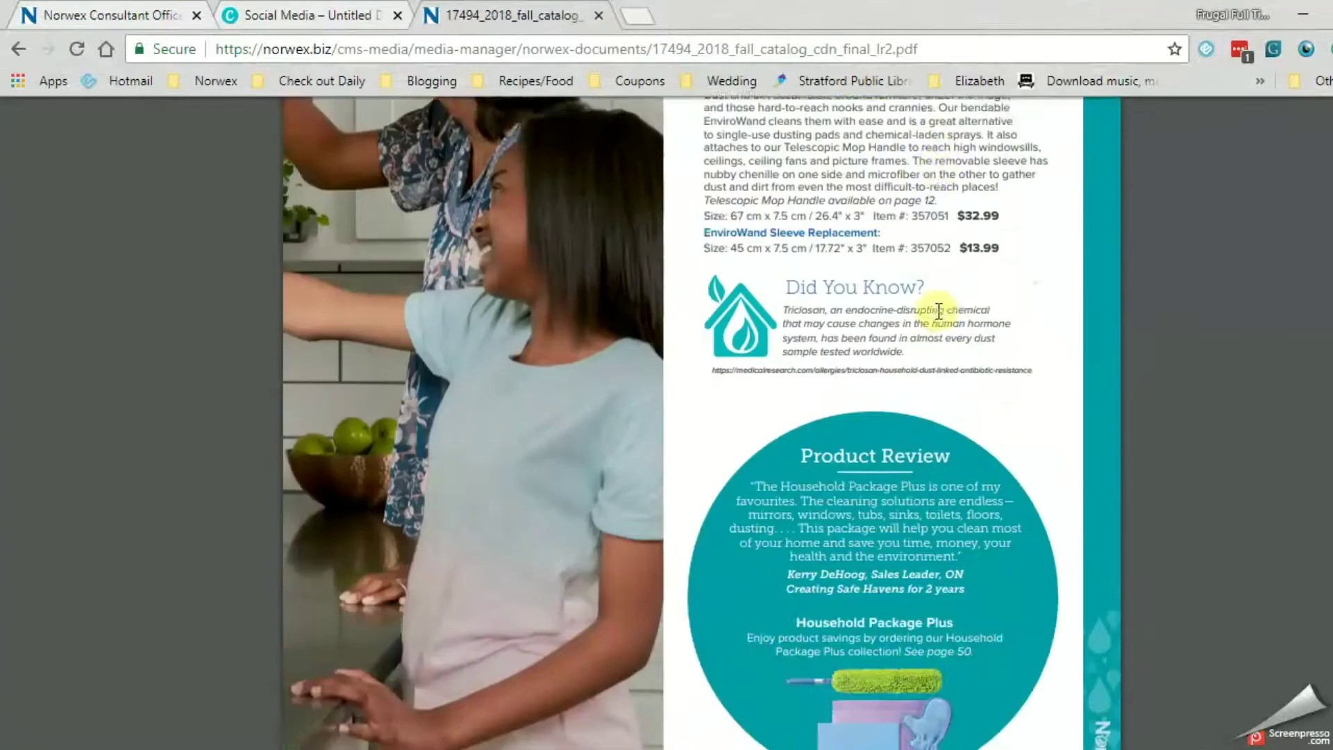
scroll(939, 310, down, 15)
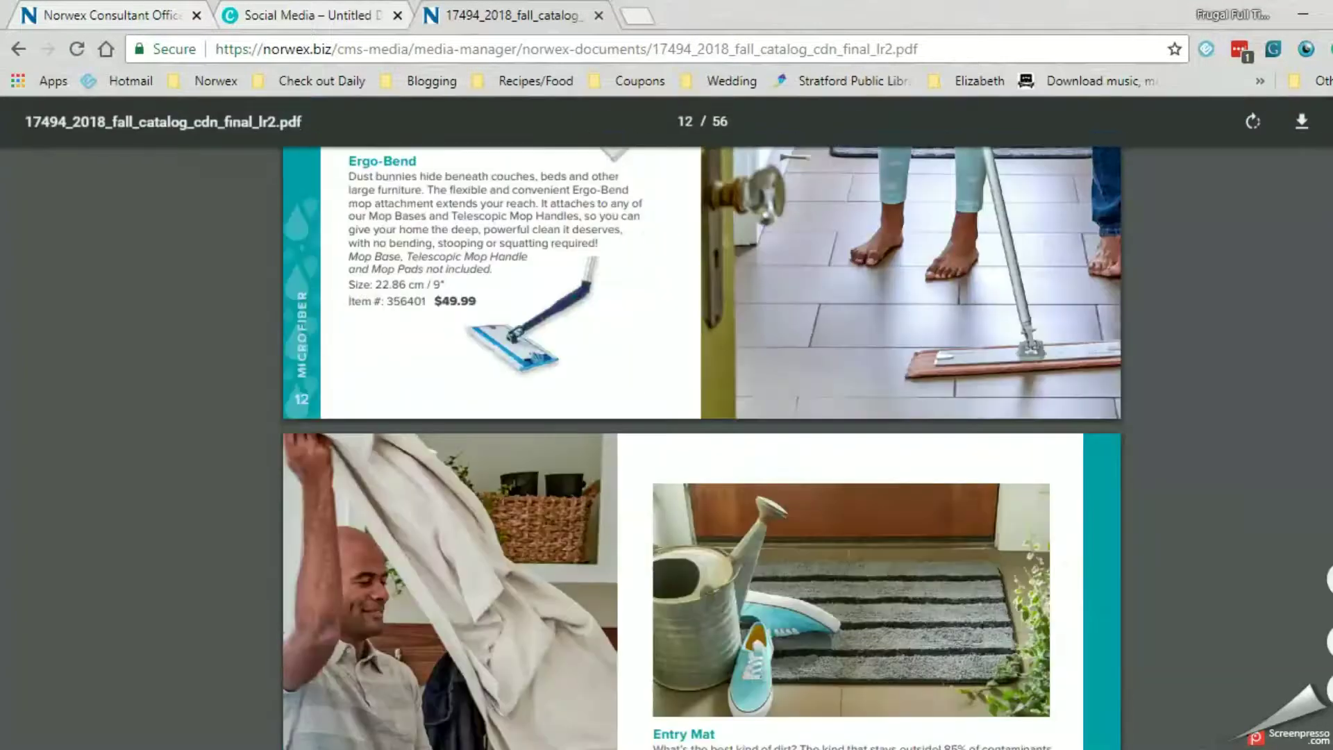
scroll(701, 448, down, 3)
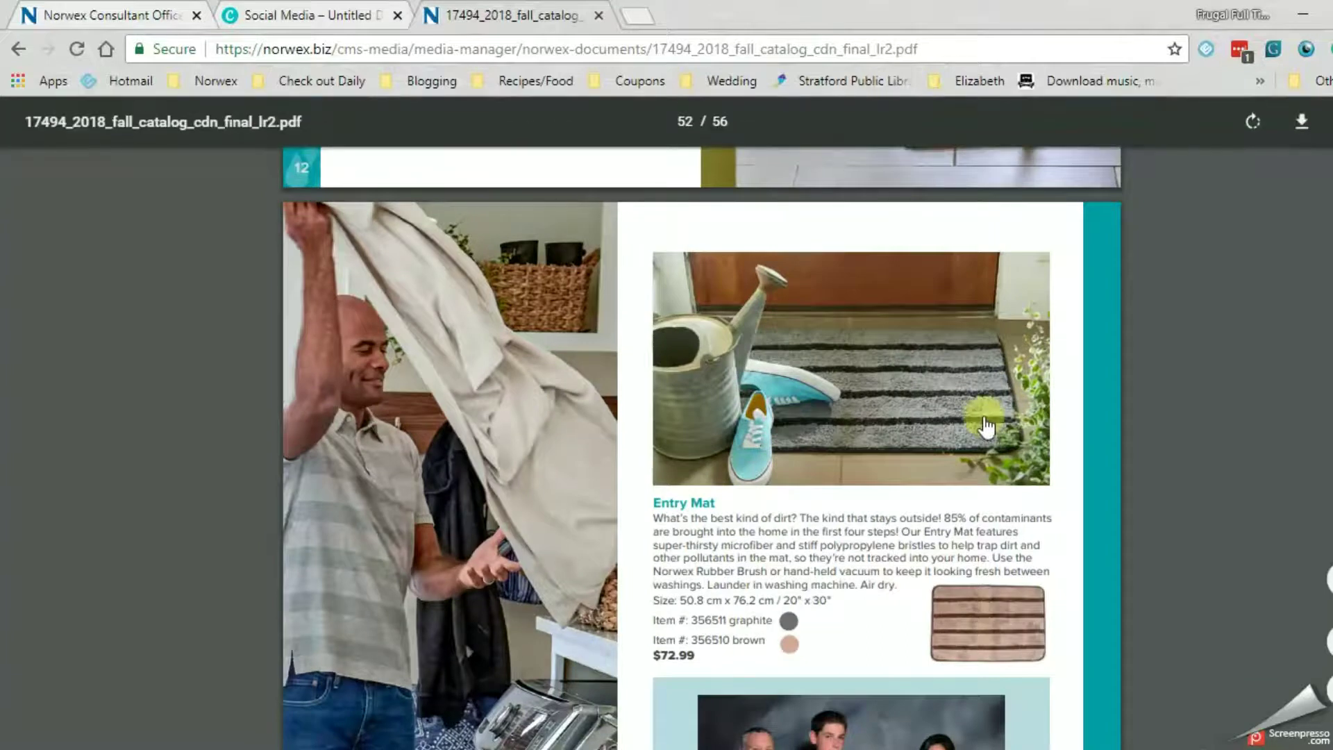
scroll(986, 424, up, 10)
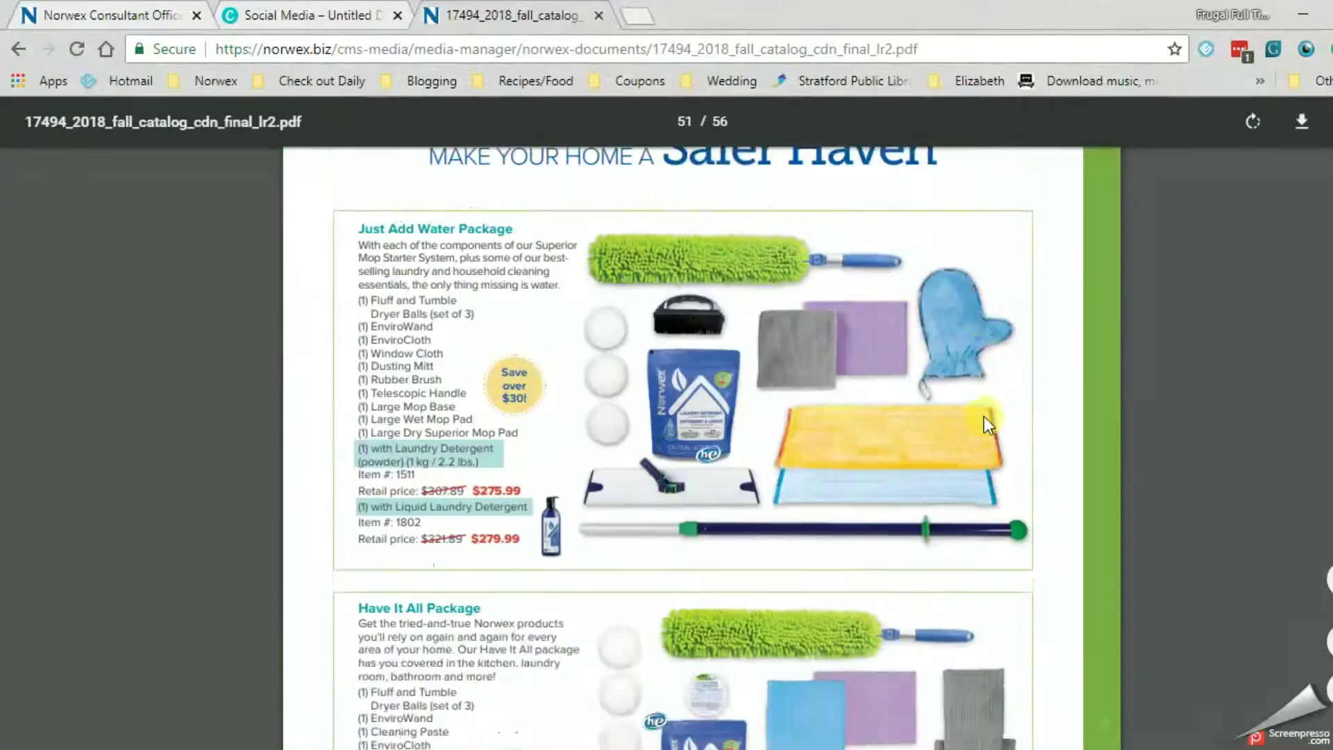
scroll(984, 415, up, 5)
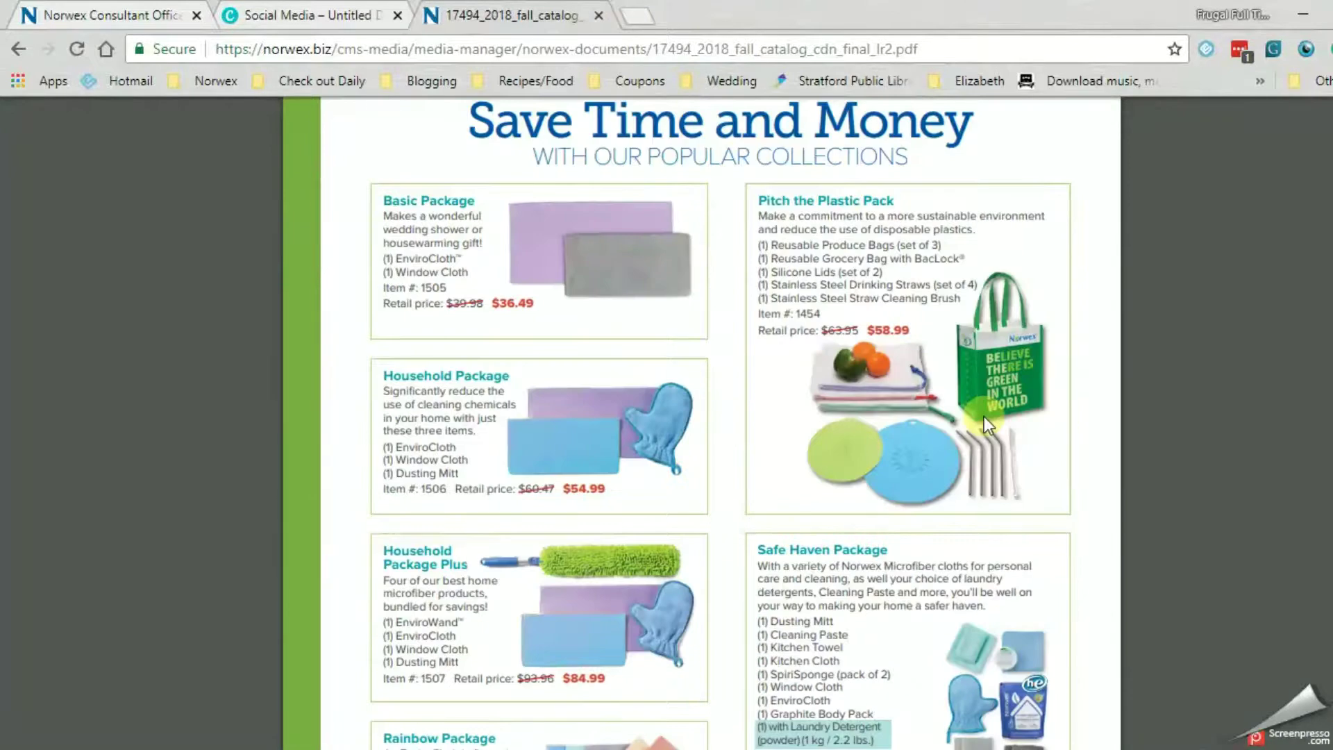
scroll(984, 424, down, 2)
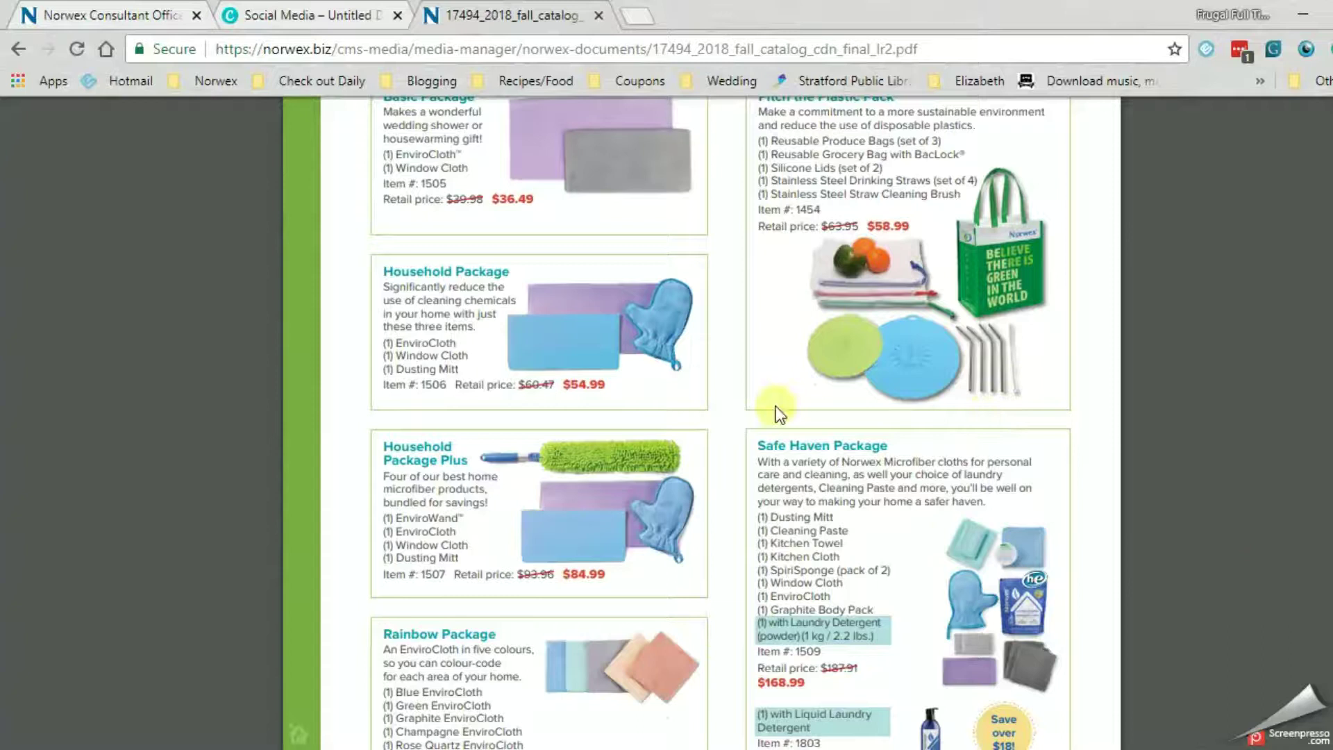
scroll(772, 409, up, 2)
Snip the Basic, Household and Household Package Plus boxes from the catalogue
key(alt+Tab)
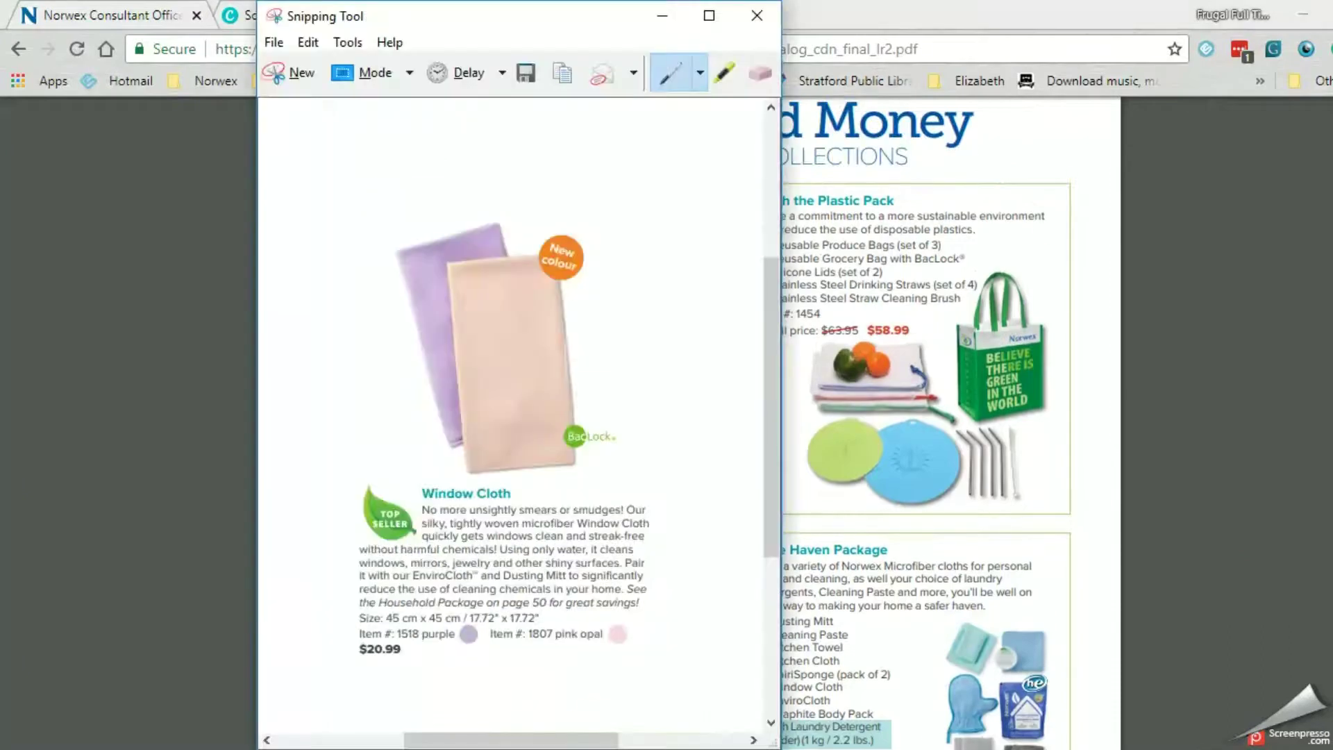
click(285, 78)
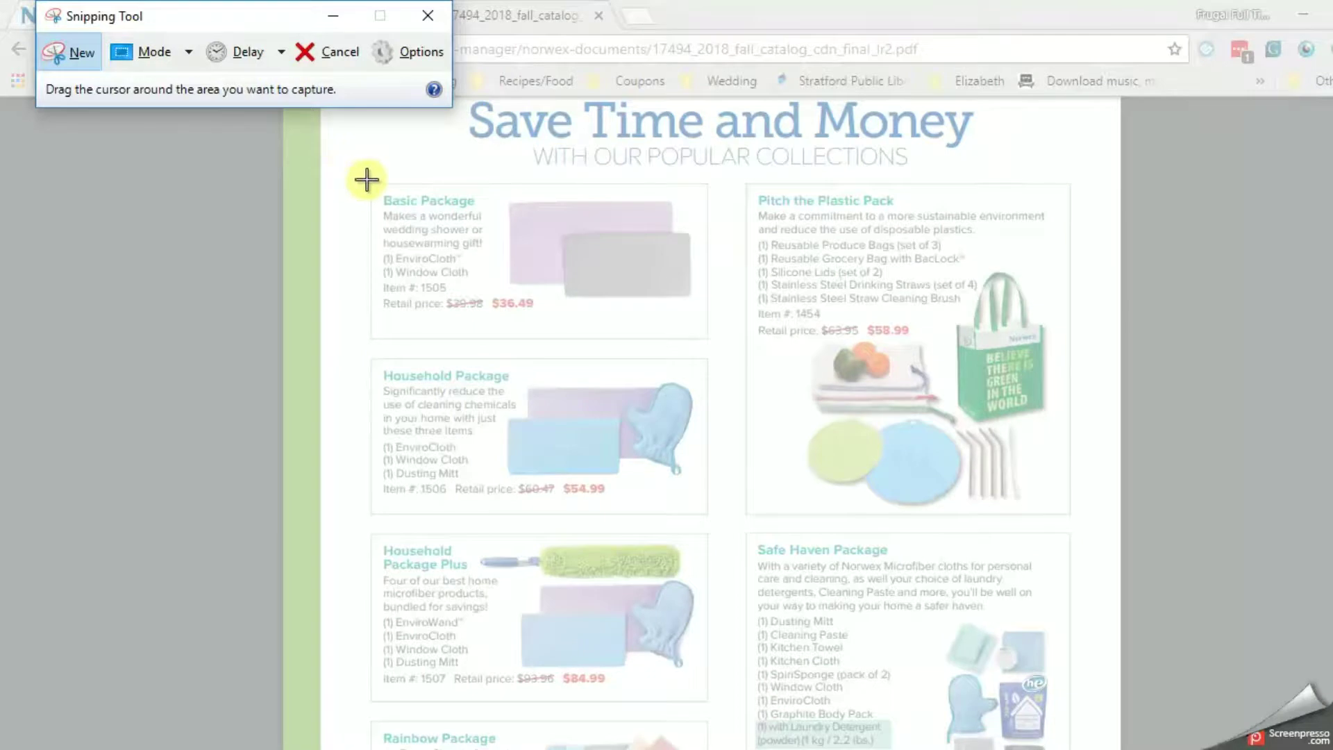
drag(369, 181, 717, 706)
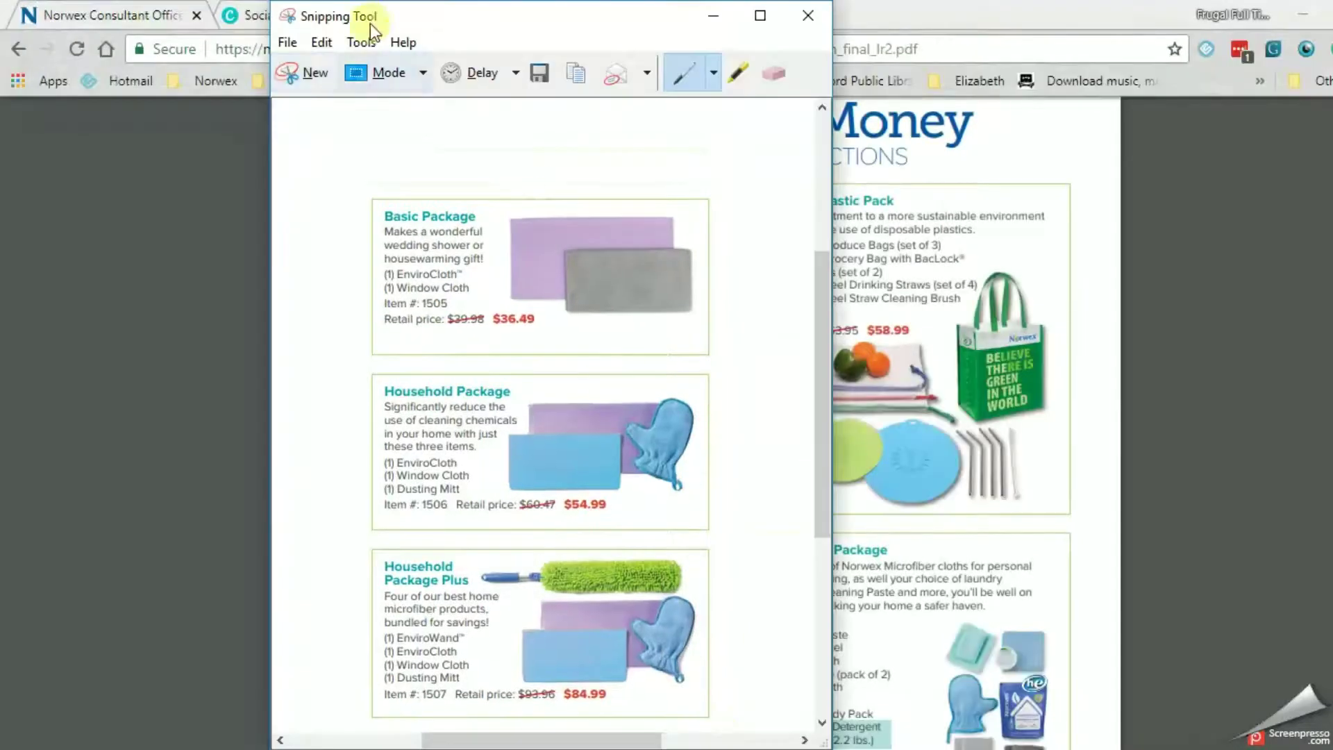
Save the package snip as PNG 'envi 2' and move Snipping Tool aside
click(535, 73)
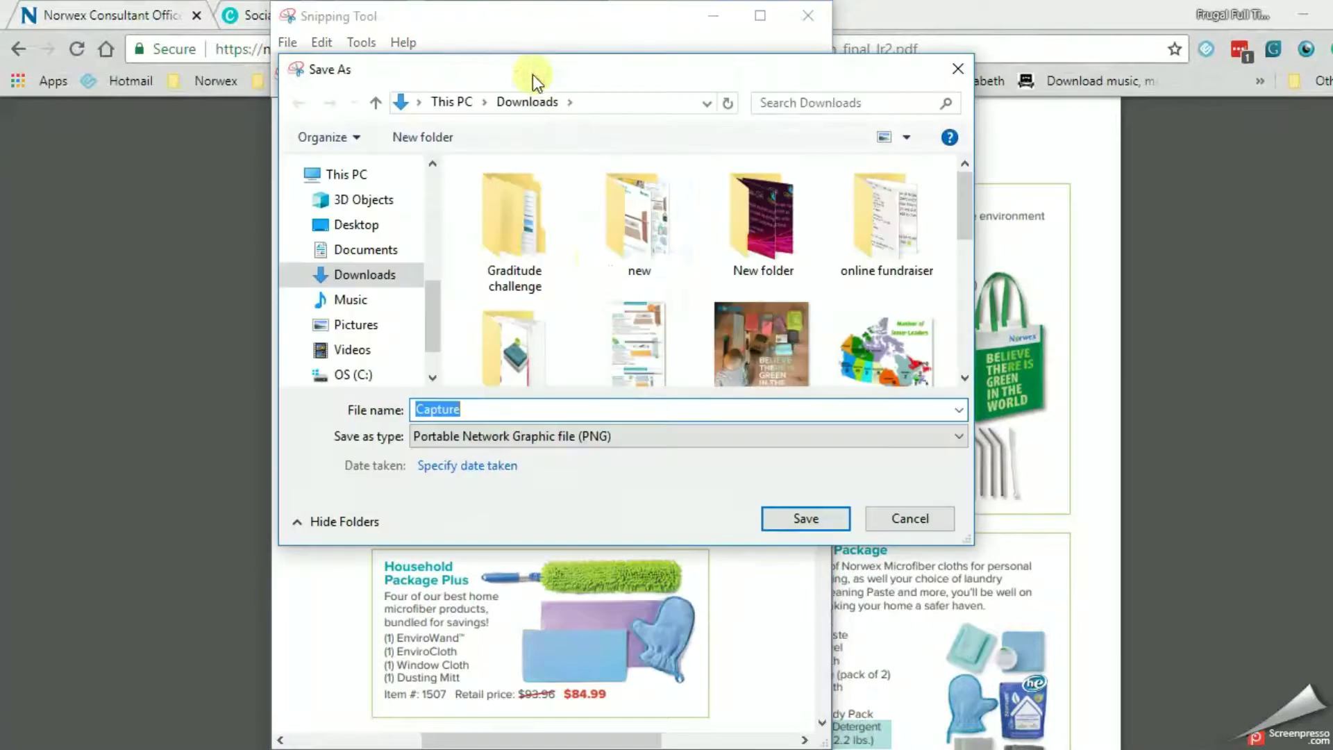
text(en)
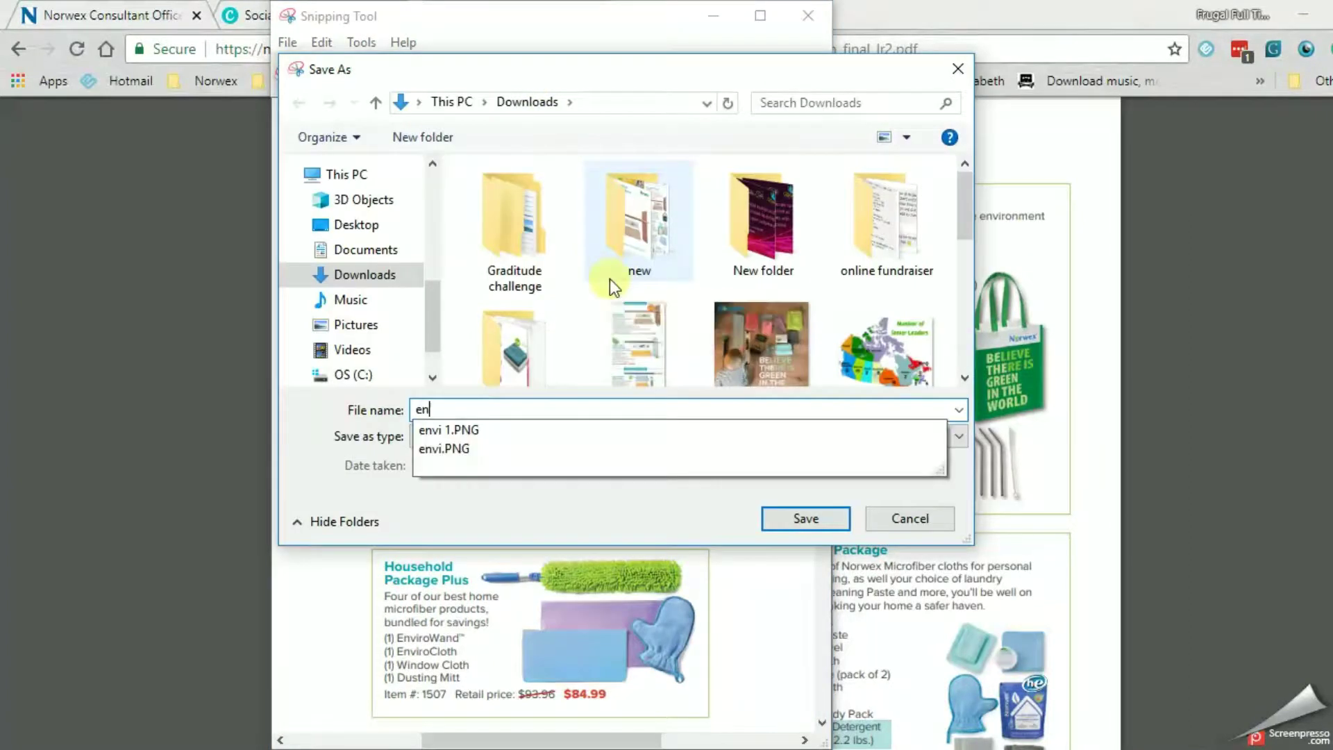
click(448, 431)
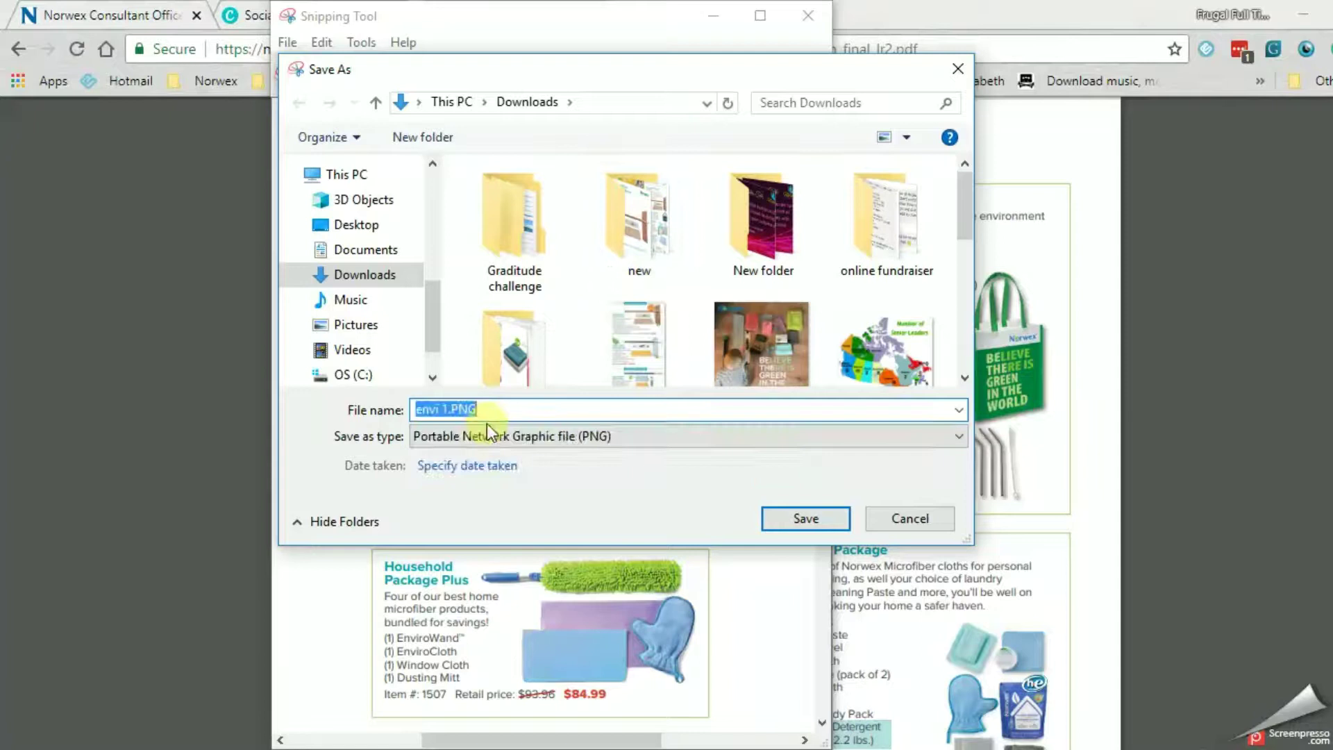
click(494, 415)
key(BackSpace)
key(BackSpace)
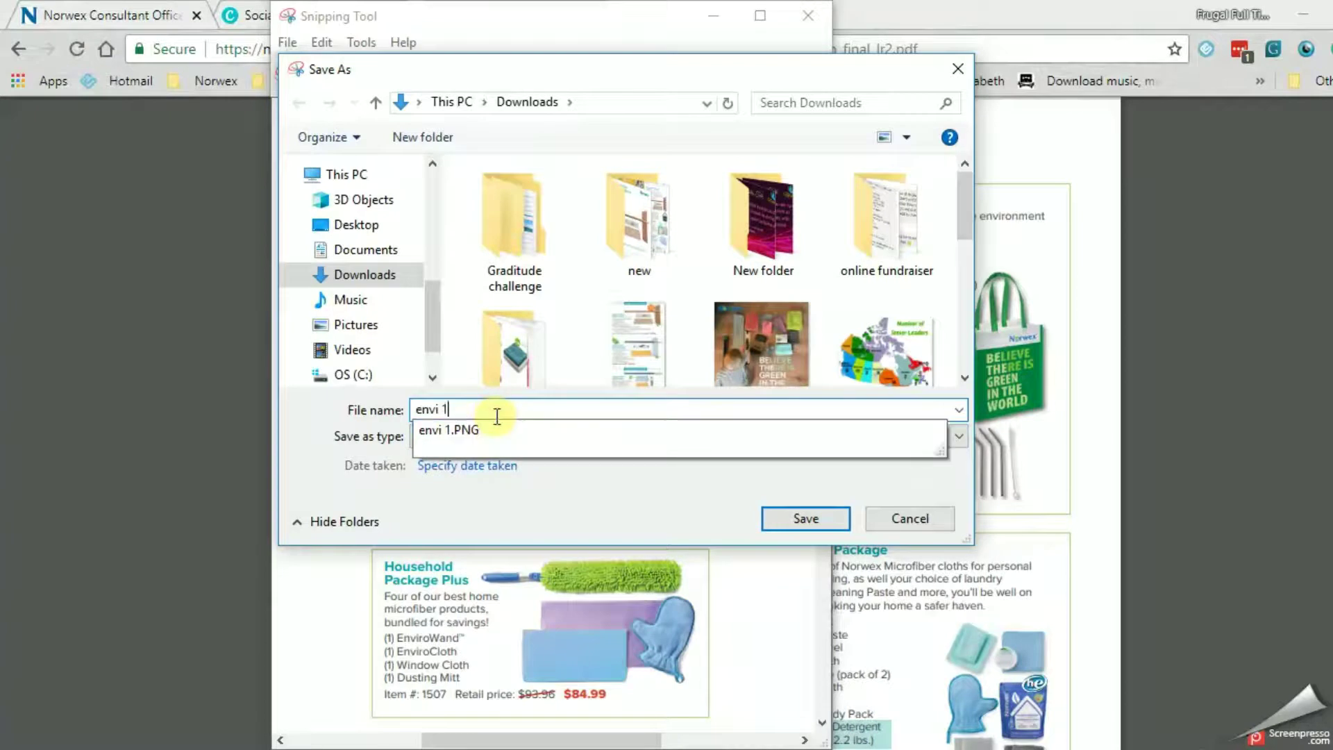
text(2)
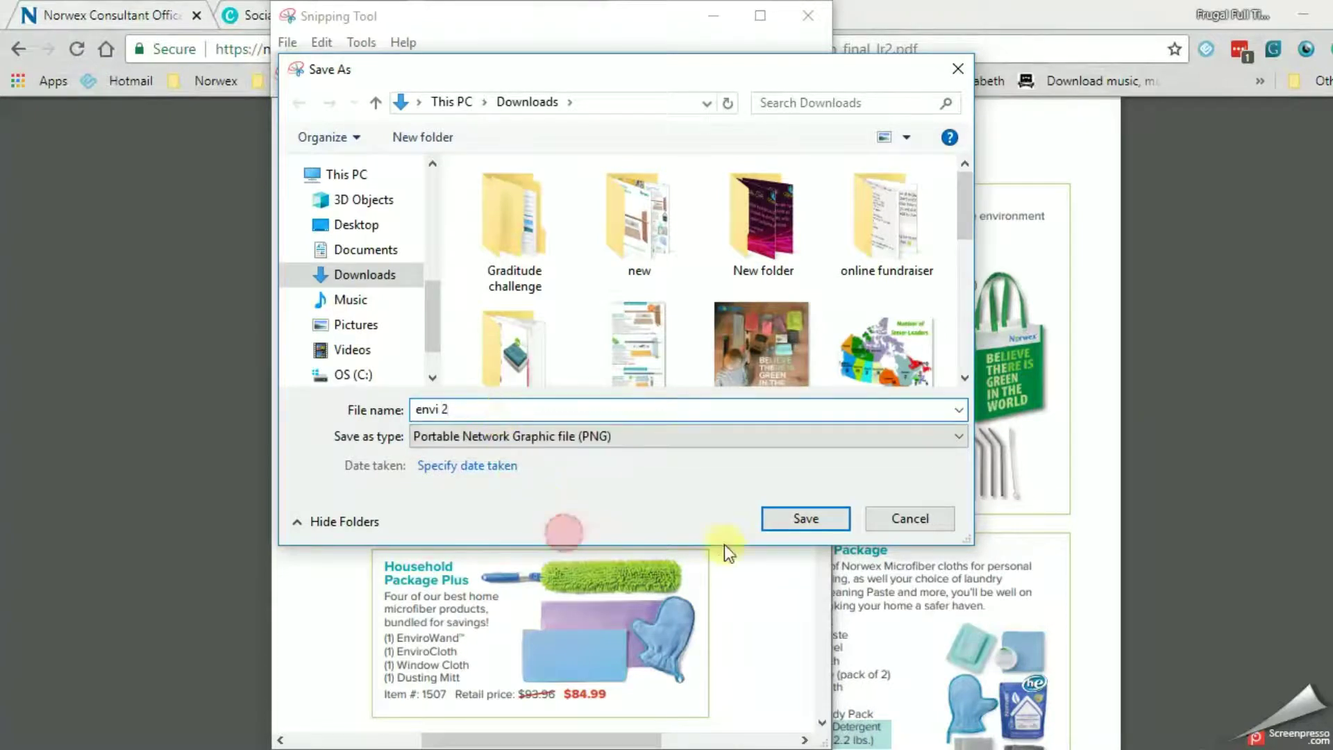
click(778, 527)
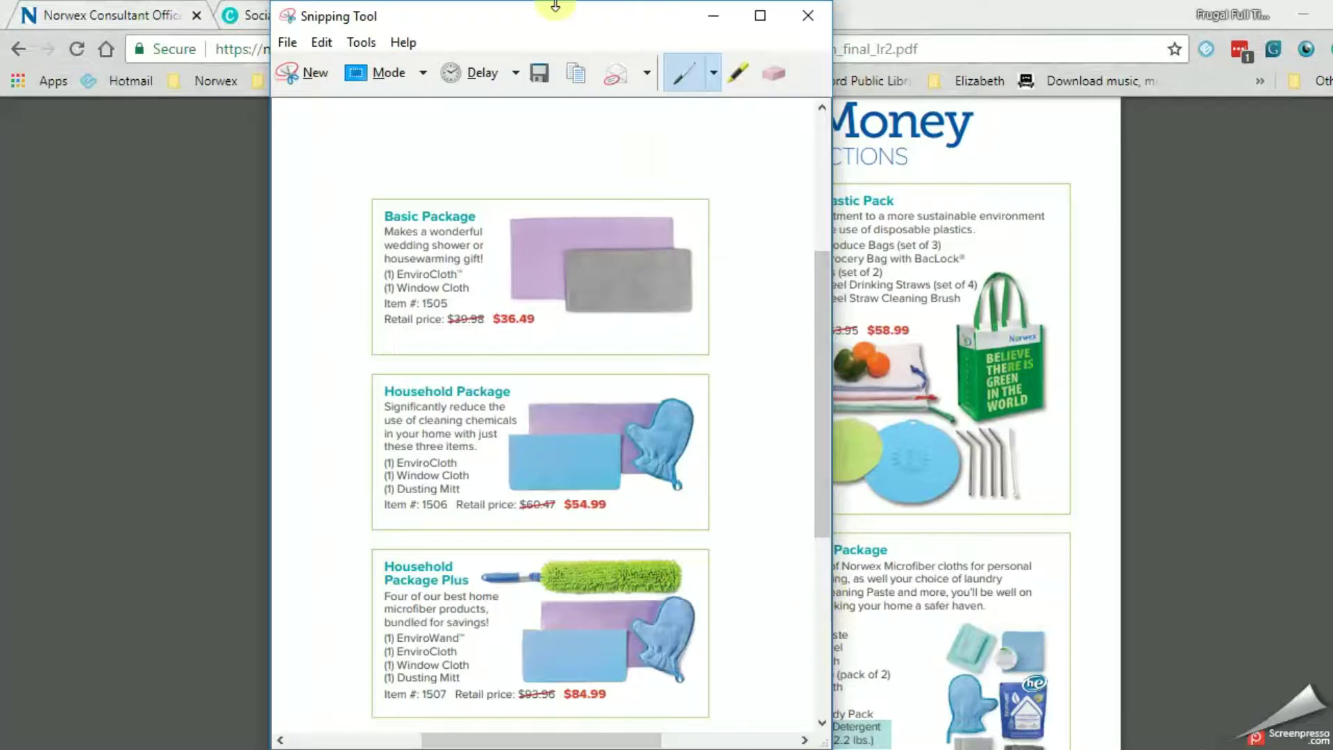
click(697, 26)
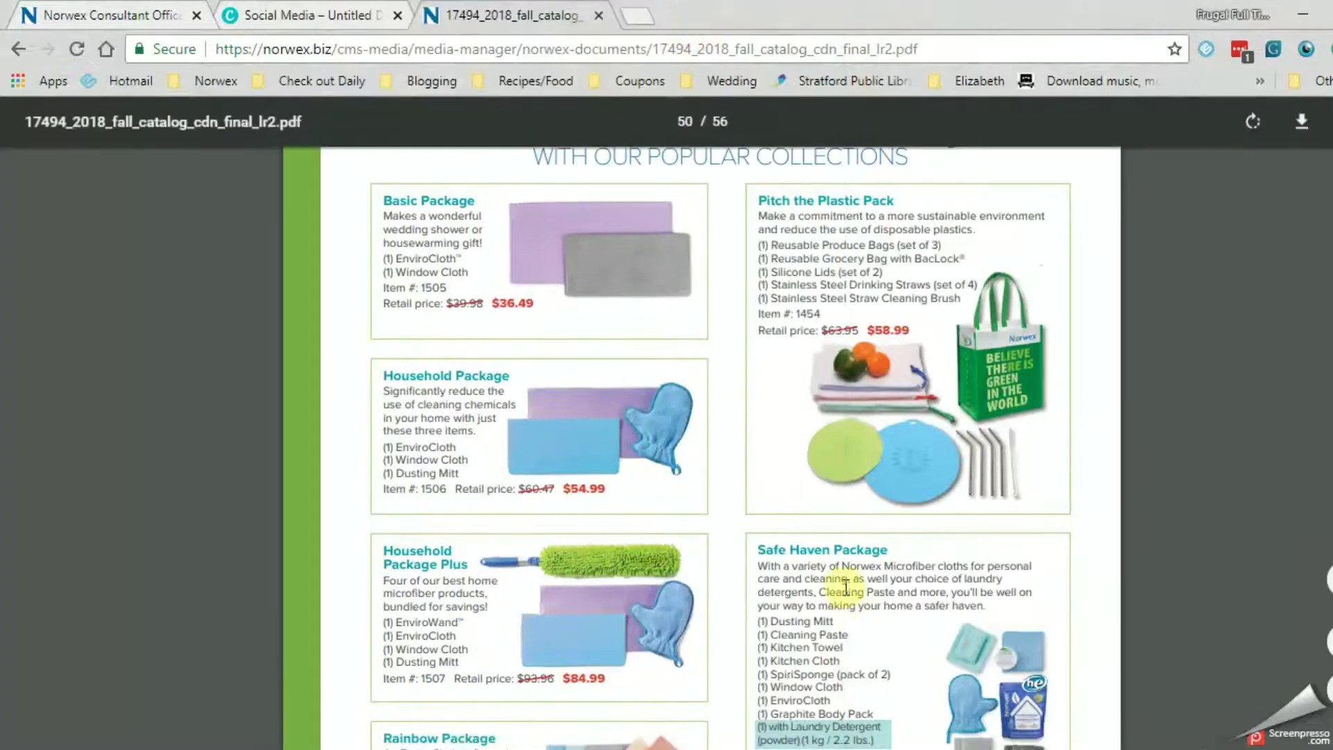
Back in the Canva Untitled Design, open Uploads and start uploading your own images
scroll(845, 587, down, 7)
scroll(846, 587, up, 6)
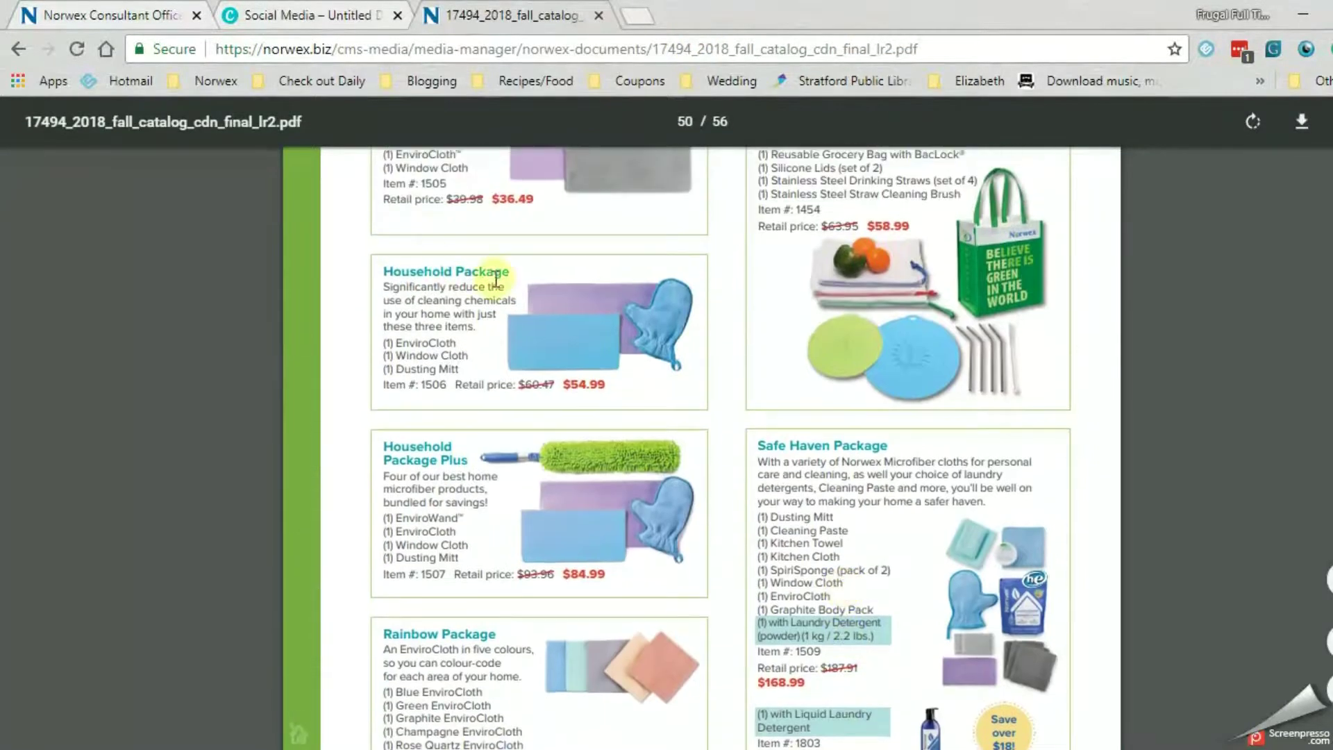
click(302, 8)
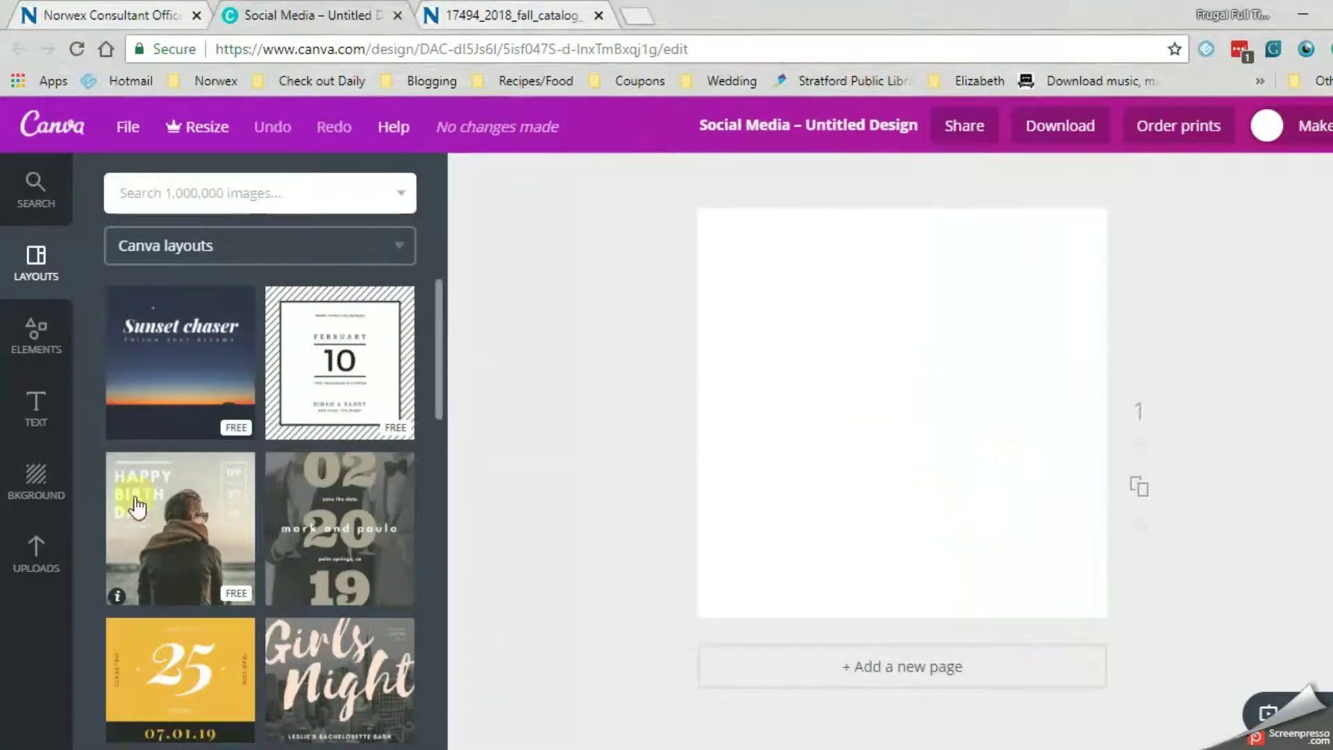
click(39, 564)
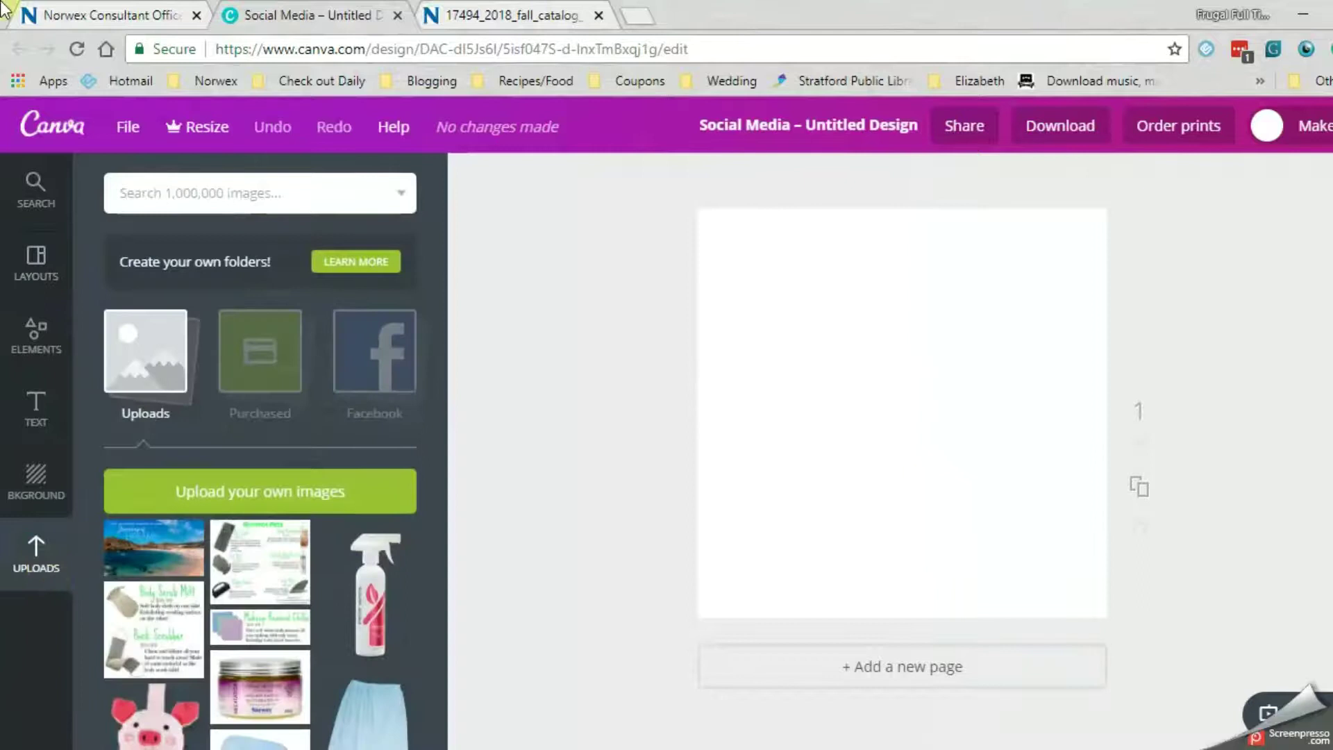
click(255, 491)
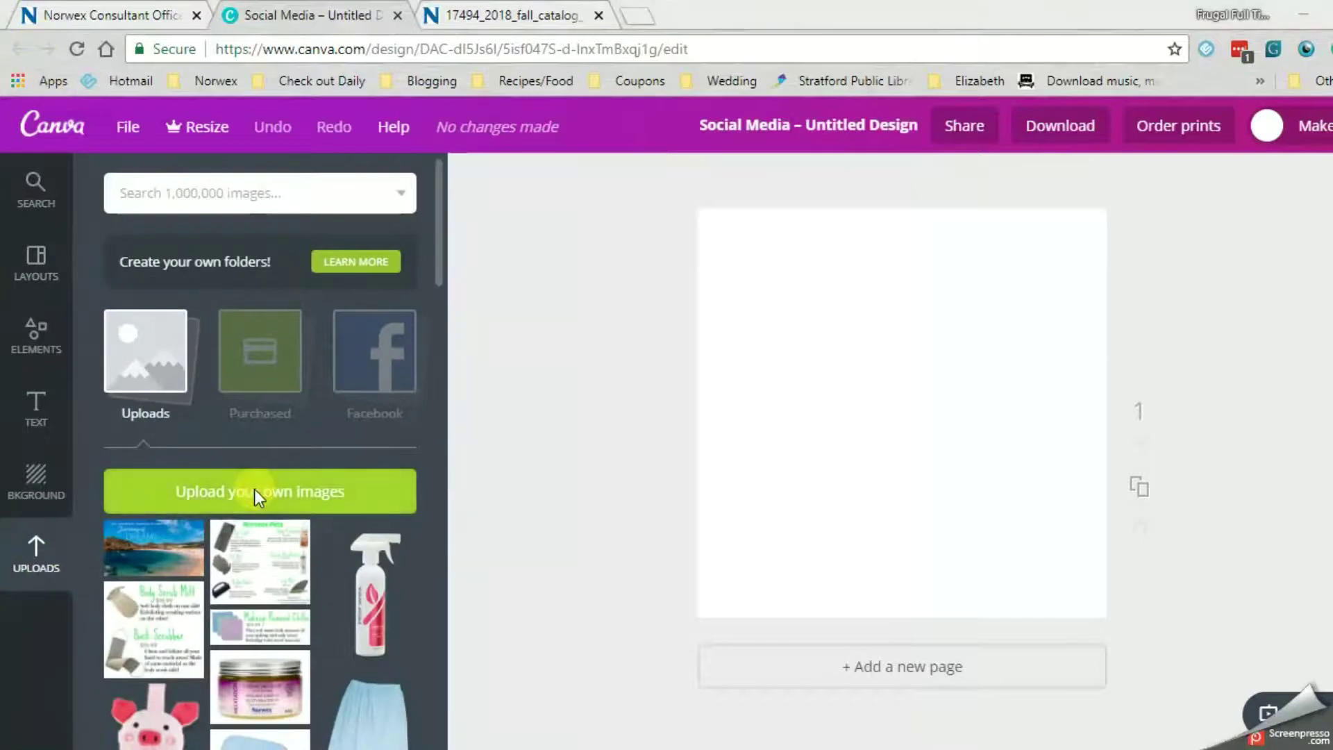
Select envi, envi 1 and envi 2 from Downloads and upload them
scroll(603, 505, down, 5)
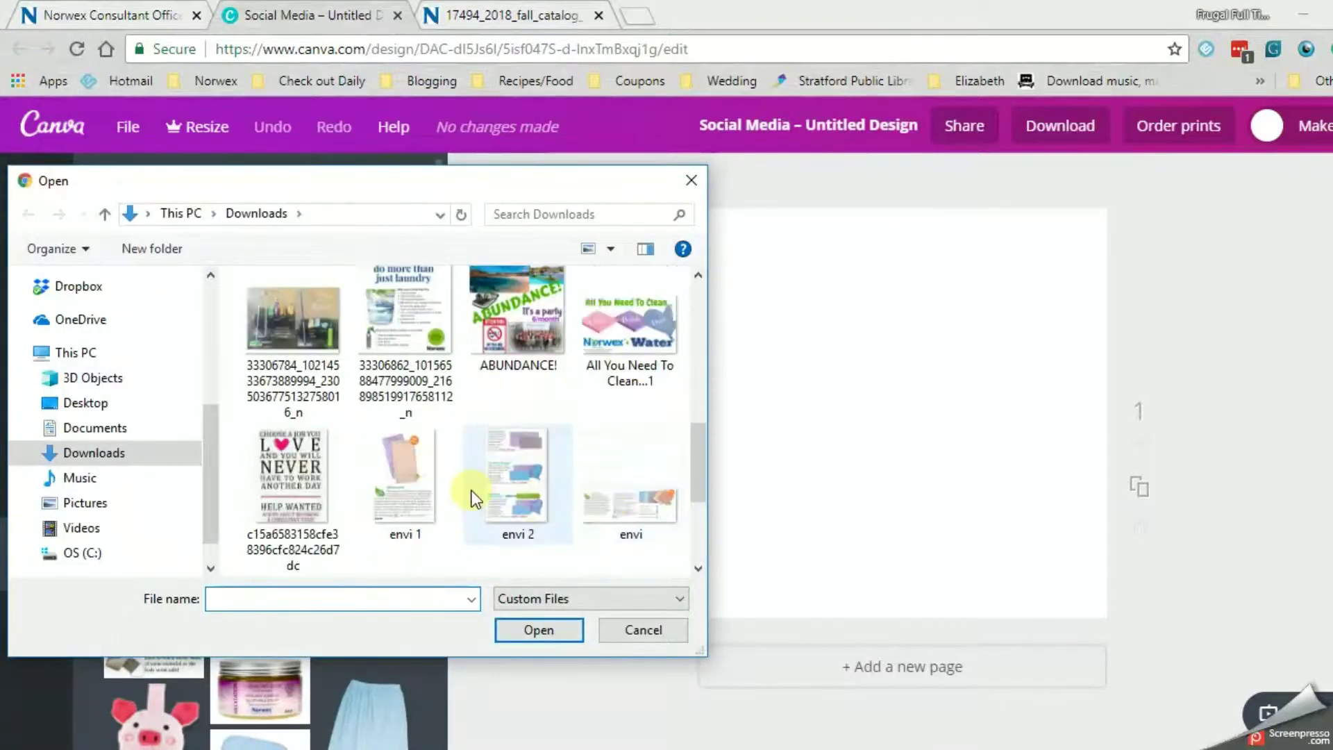
click(430, 494)
shift+click(593, 506)
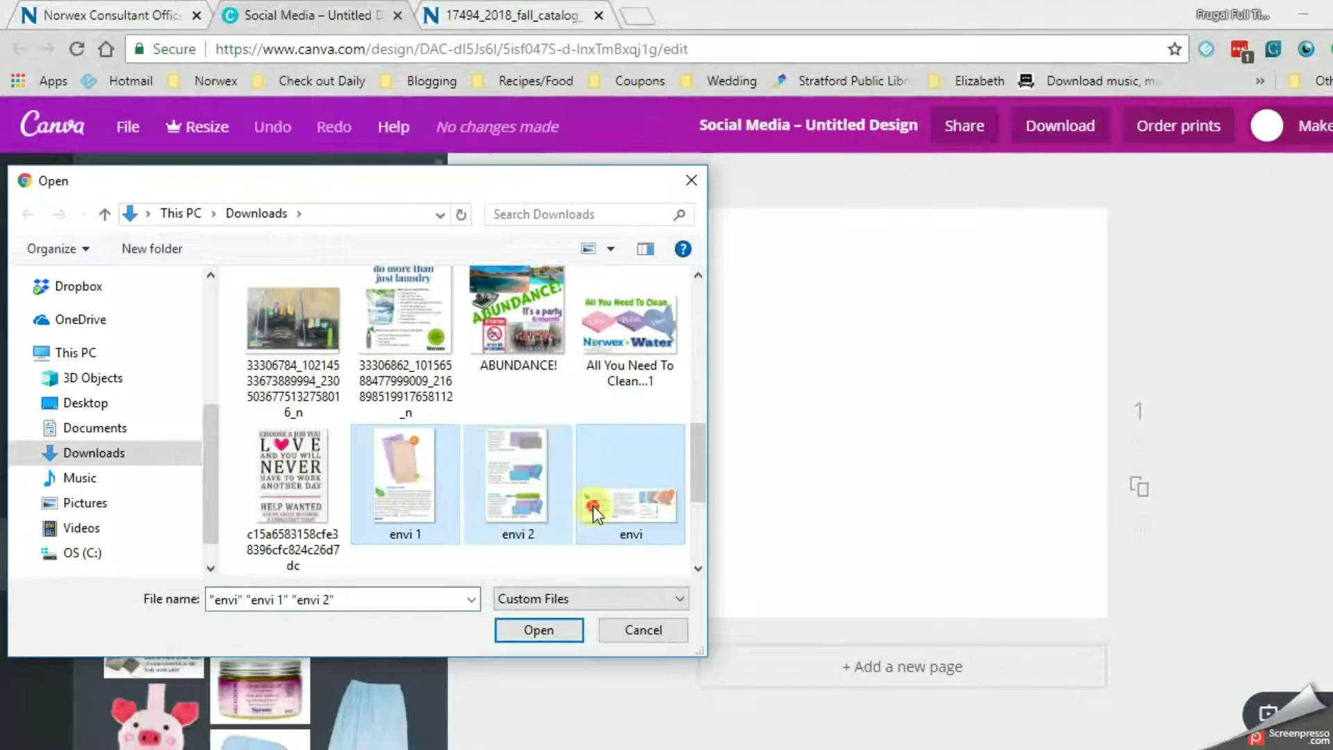
click(513, 627)
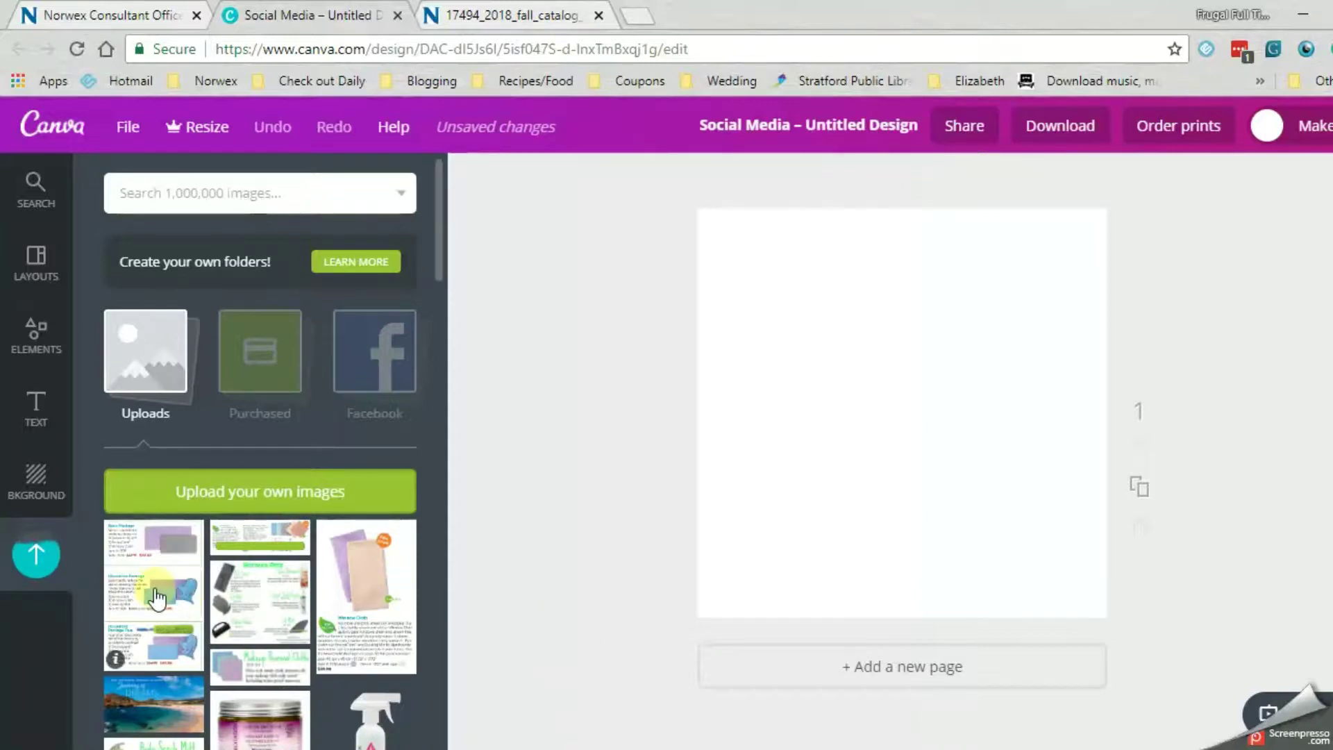
Try placing an uploaded snip, then reopen the uploaded images folder in Uploads
mouse_move(154, 596)
mouse_down()
mouse_move(869, 565)
mouse_move(1013, 501)
mouse_move(993, 439)
mouse_move(31, 493)
mouse_move(135, 602)
mouse_move(155, 601)
mouse_up()
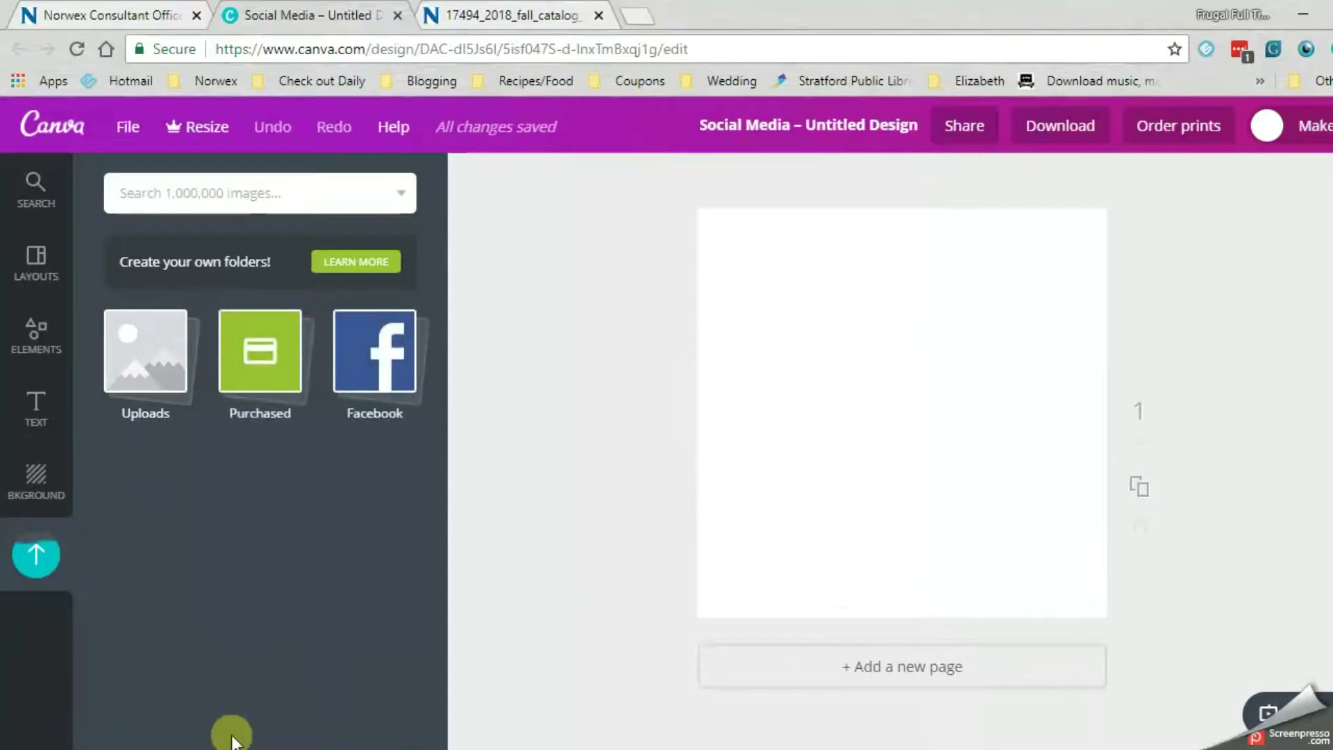
click(47, 484)
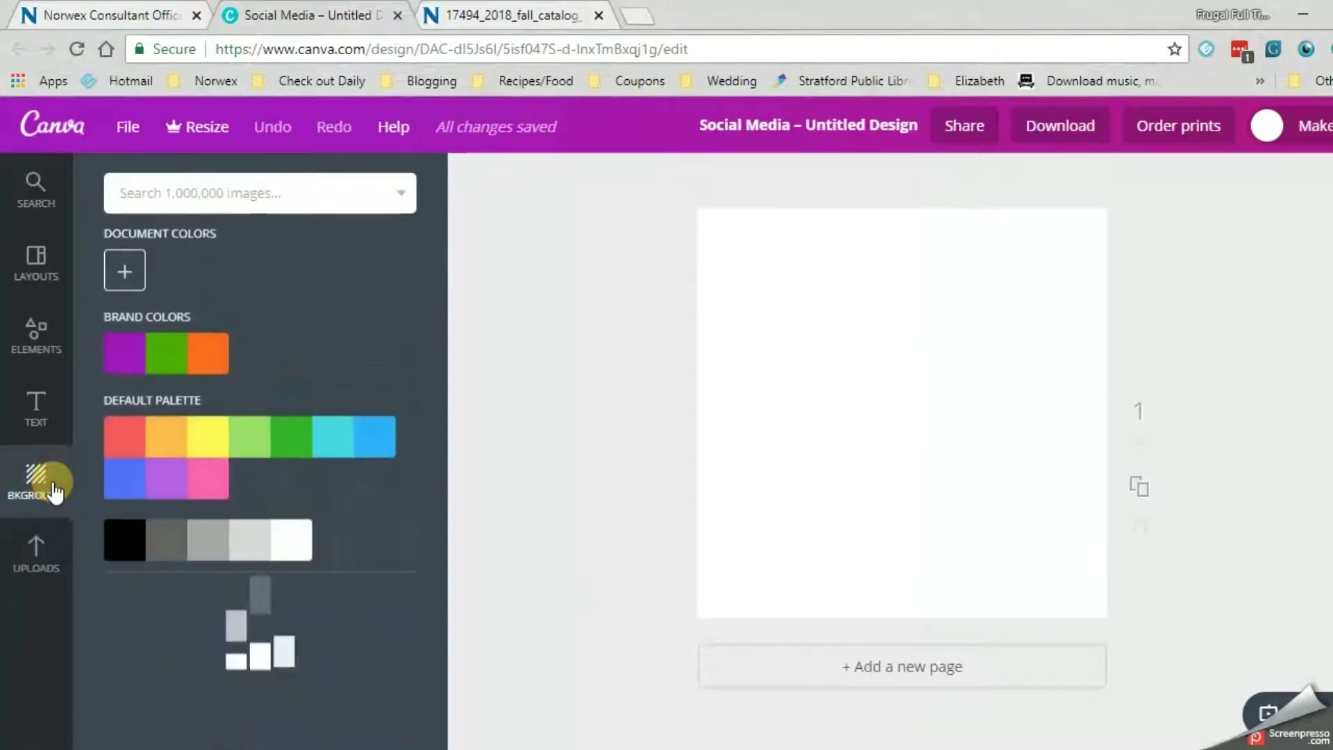
click(40, 536)
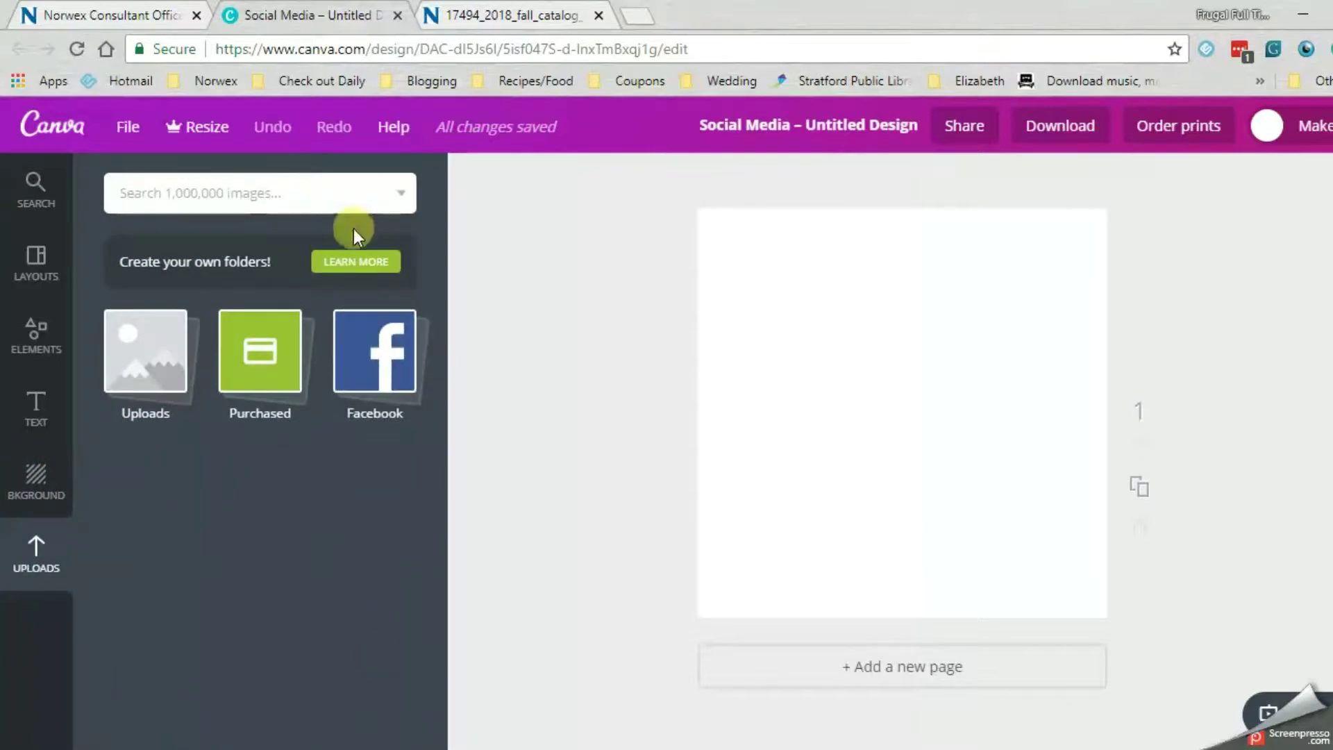
click(139, 375)
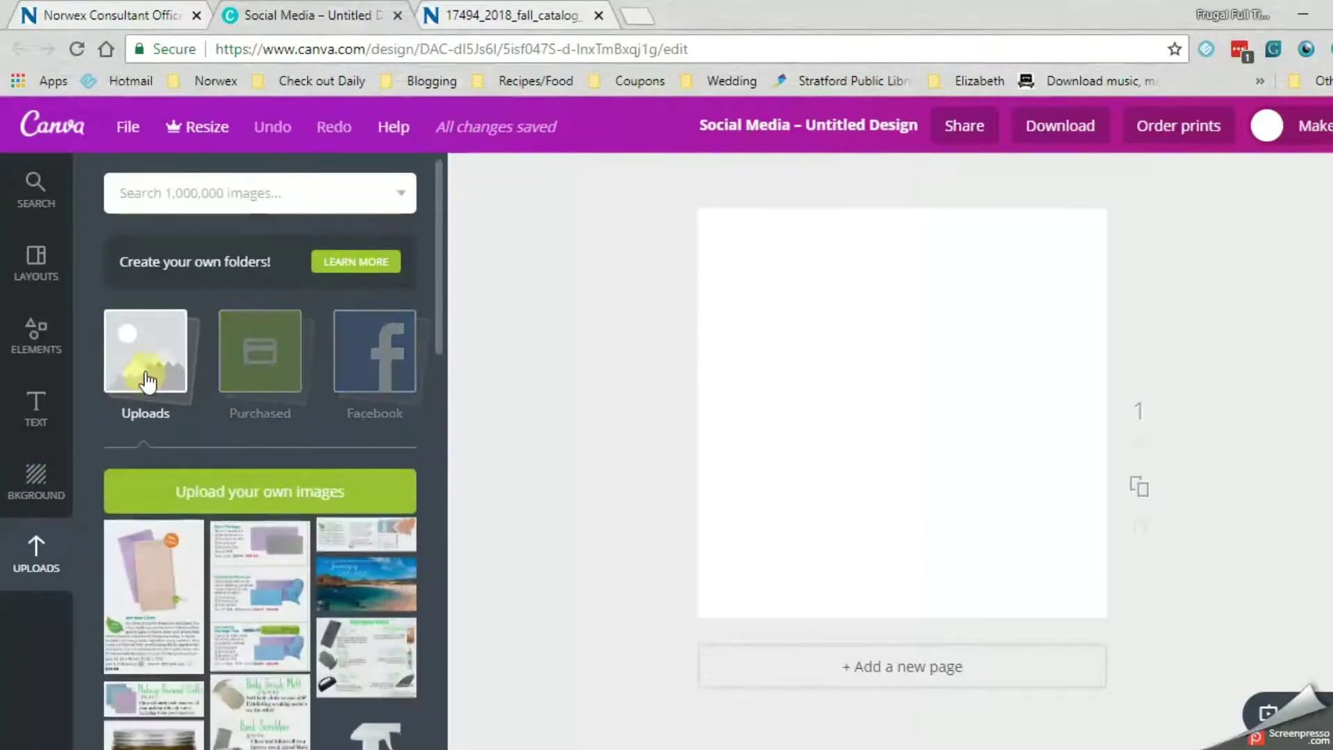
Place the EnviroCloth snip across the top and the Window Cloth snip lower left
click(364, 533)
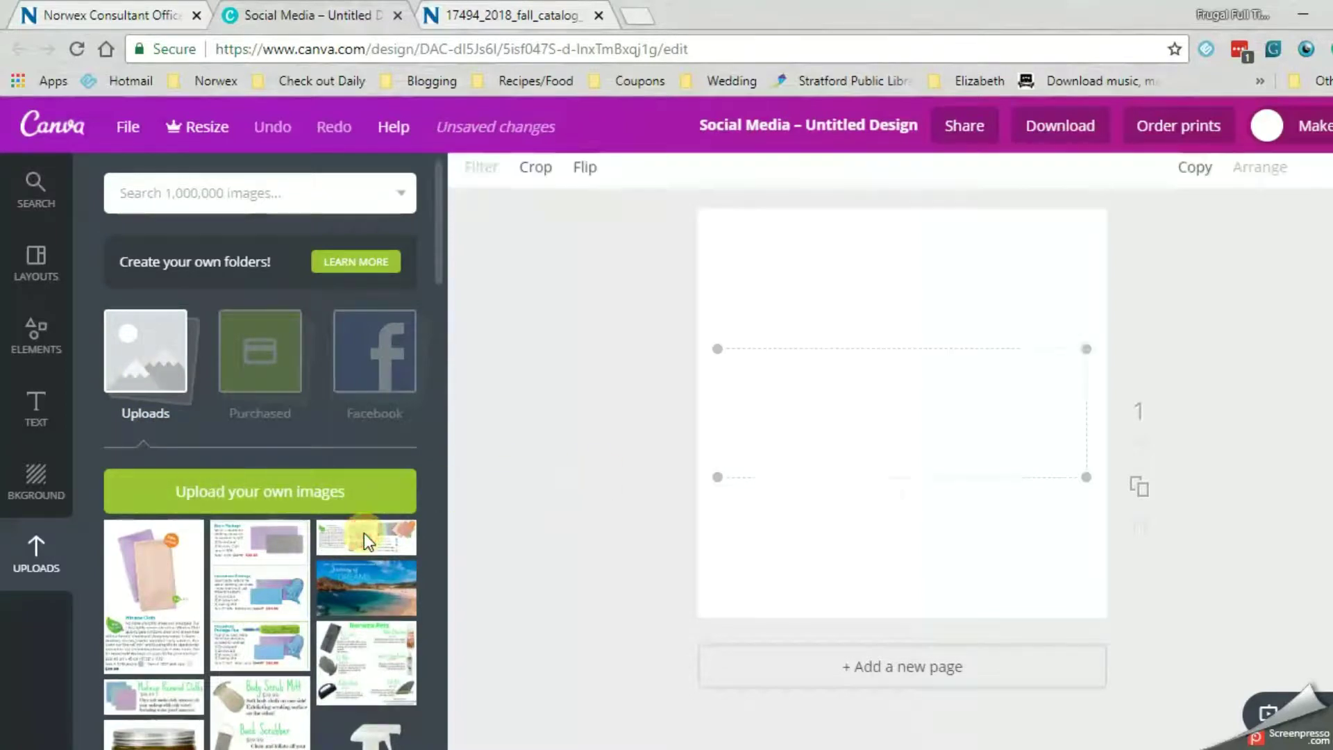
click(806, 450)
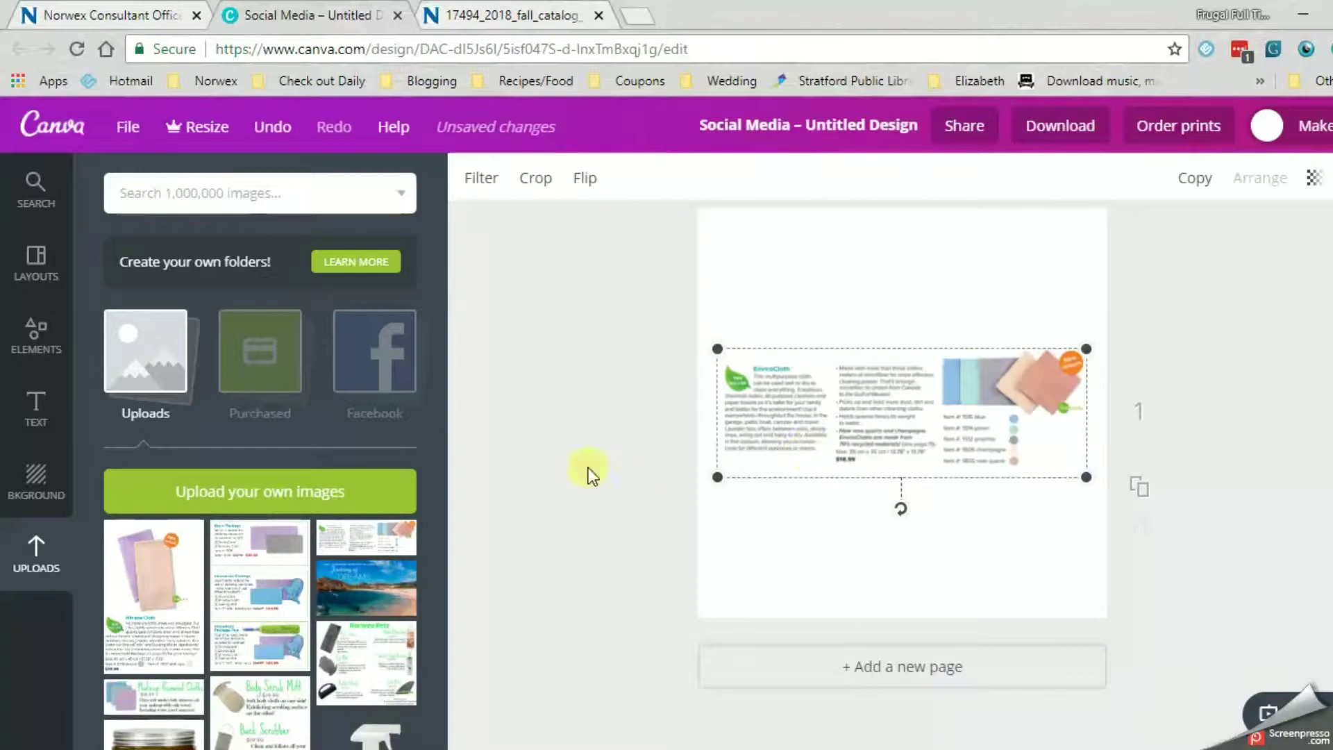
drag(136, 584, 888, 423)
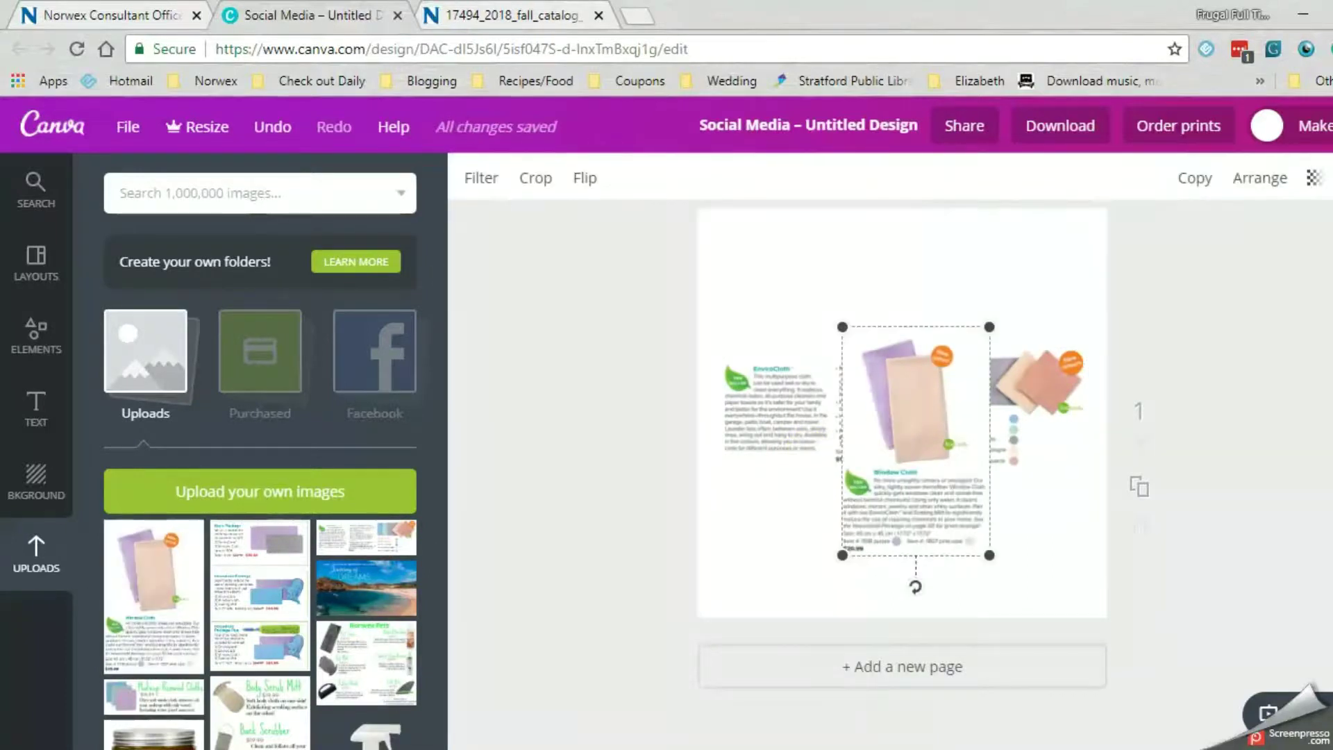
drag(967, 440, 789, 497)
drag(934, 414, 923, 333)
scroll(1255, 532, up, 1)
drag(798, 544, 801, 515)
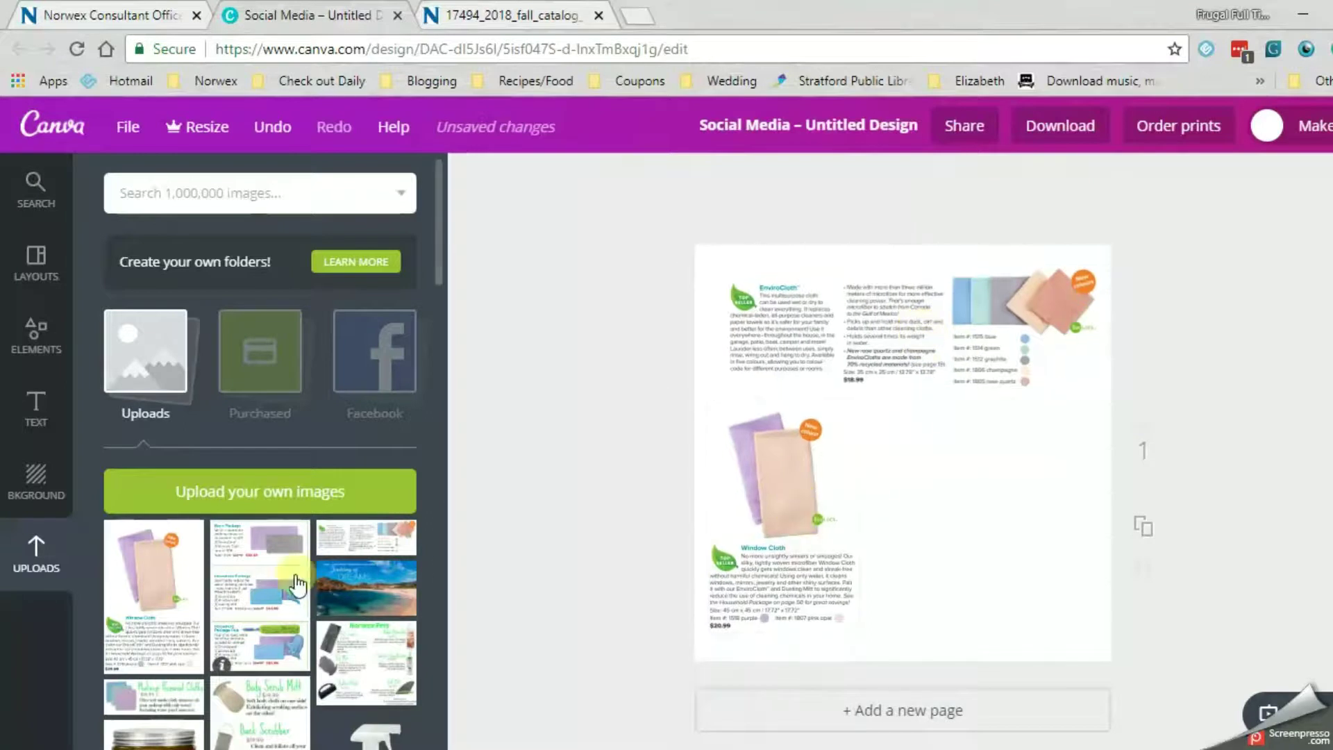
Add the packages snip at lower right, fitted under the EnviroCloth snip
drag(269, 598, 1022, 526)
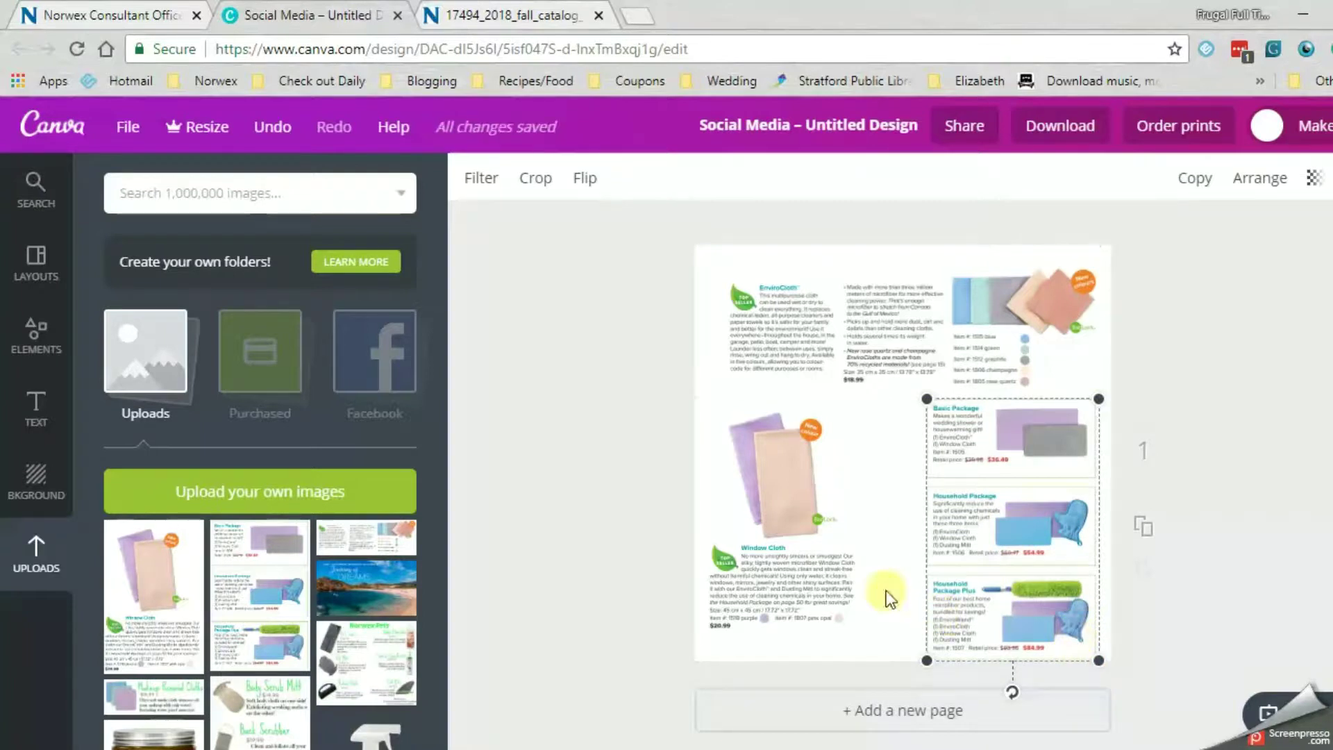
drag(990, 546, 965, 541)
click(591, 558)
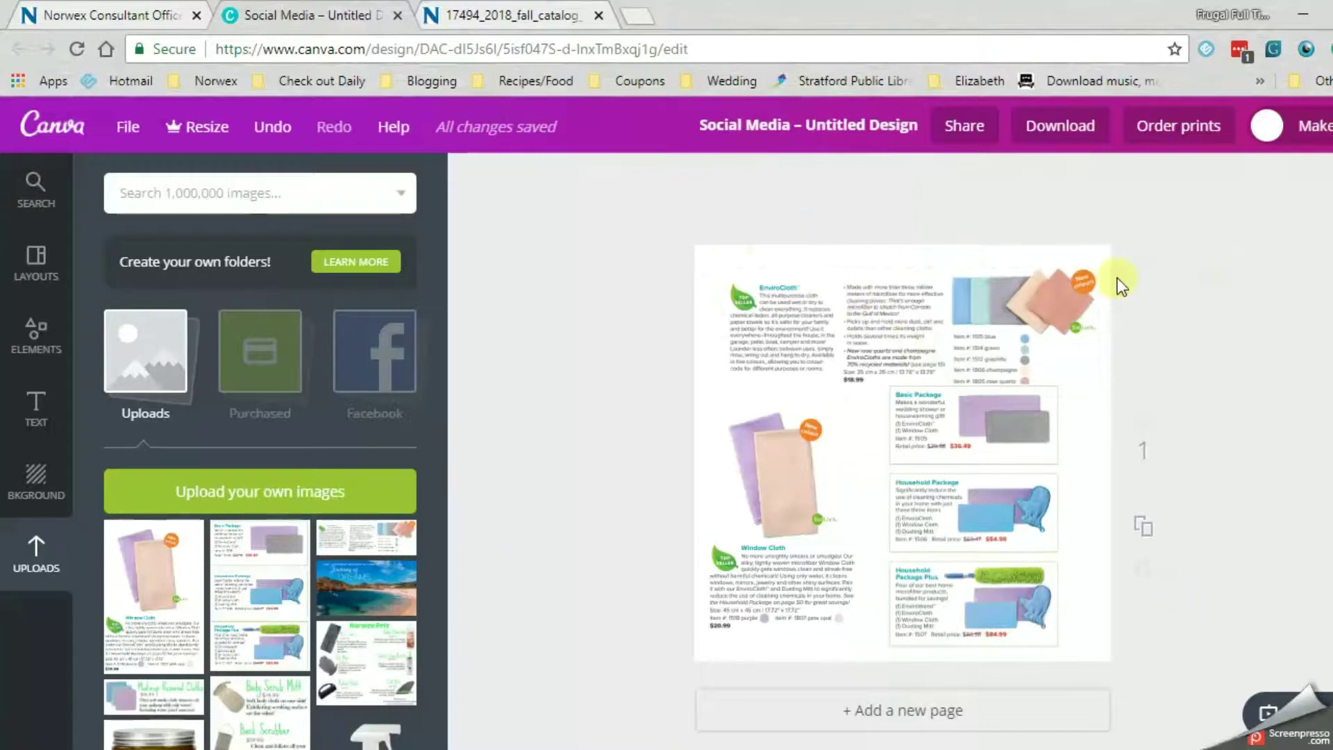
Scroll down the Uploads panel and add the consultant's name-and-website image to the page
scroll(338, 593, down, 6)
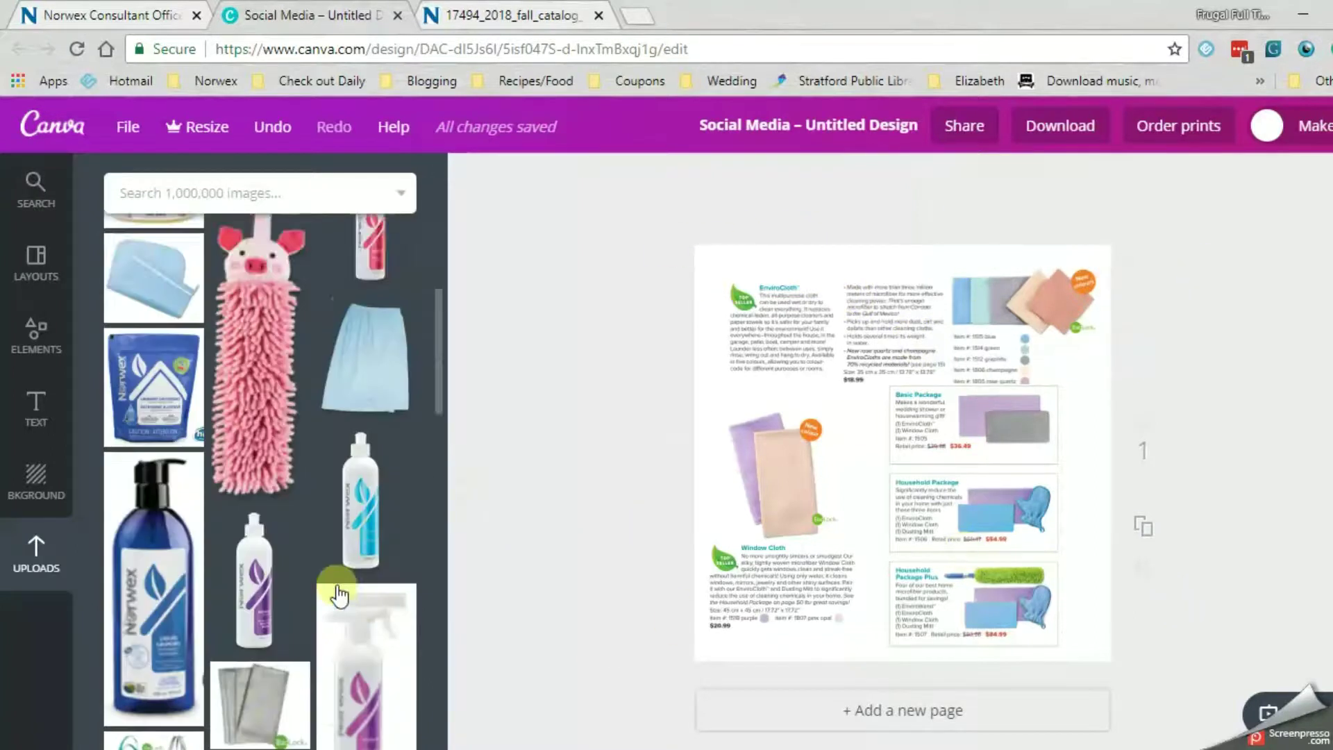
scroll(338, 594, down, 1)
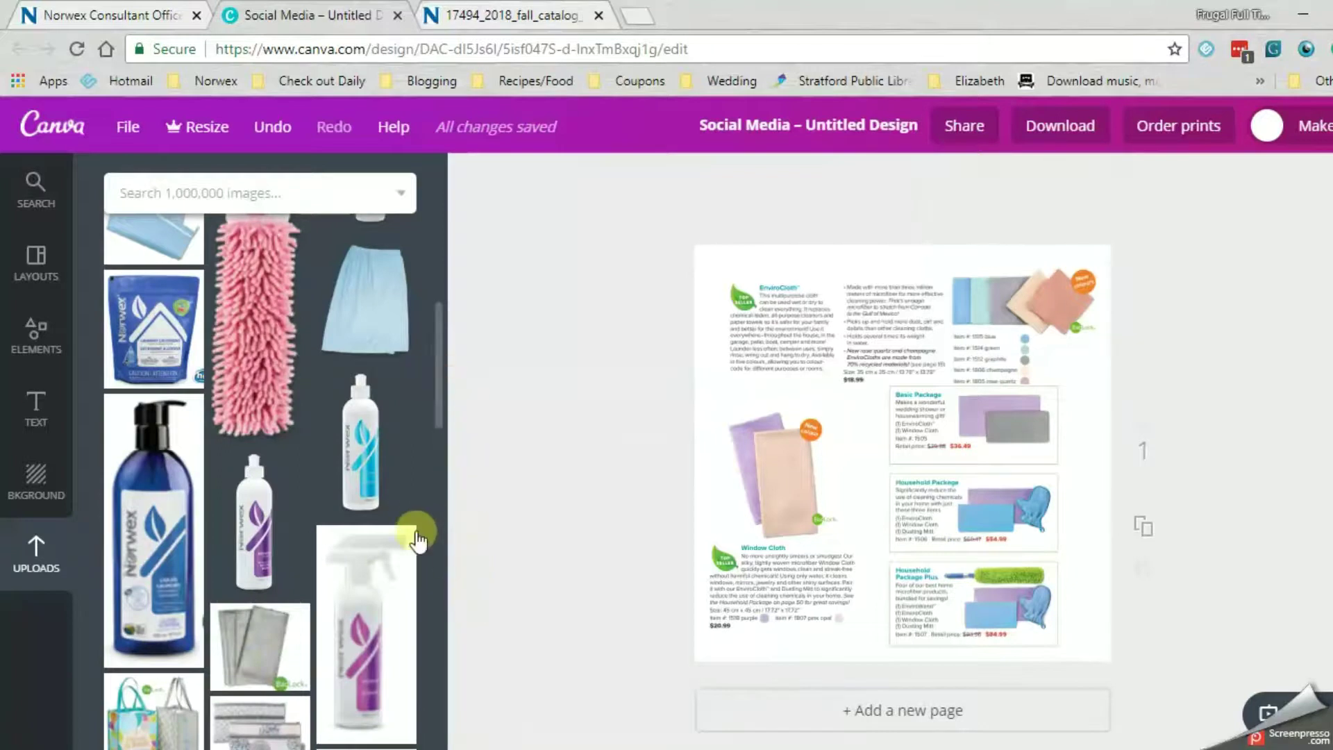
scroll(417, 539, down, 10)
scroll(352, 651, down, 2)
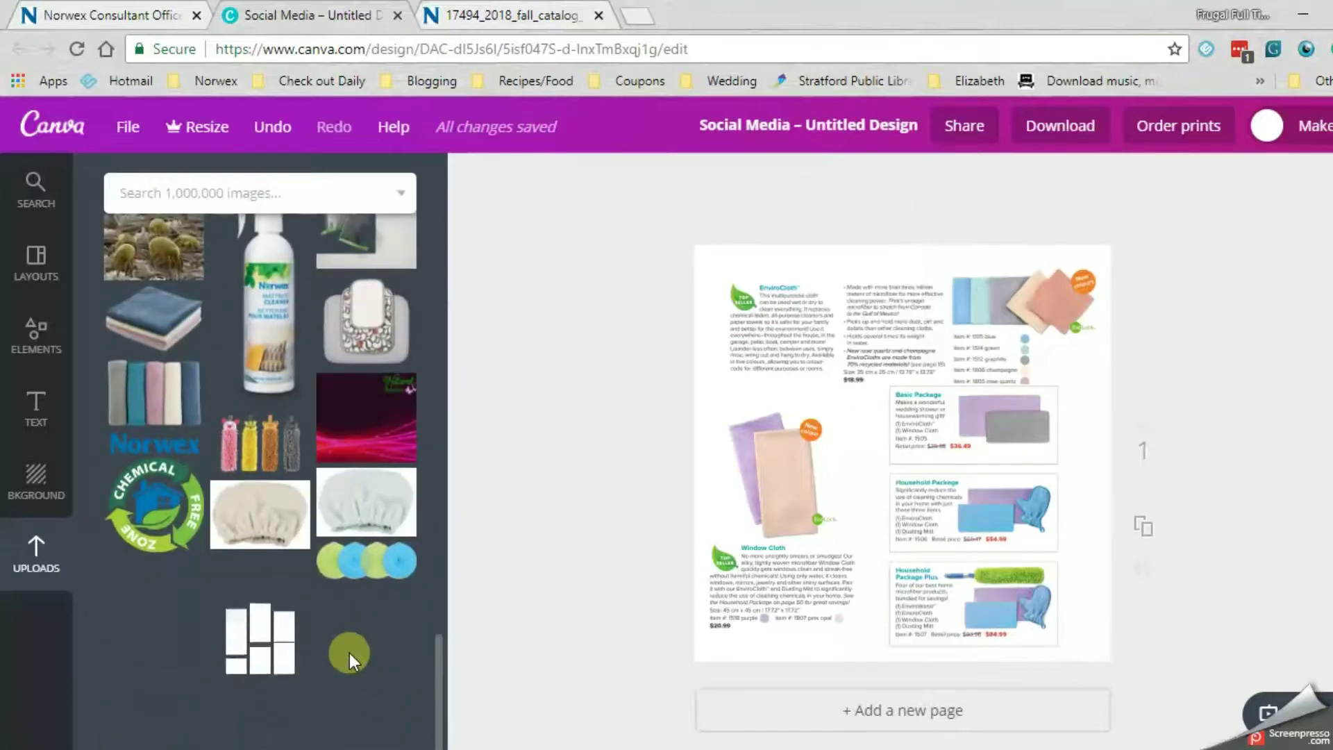
scroll(348, 653, down, 4)
scroll(349, 652, down, 4)
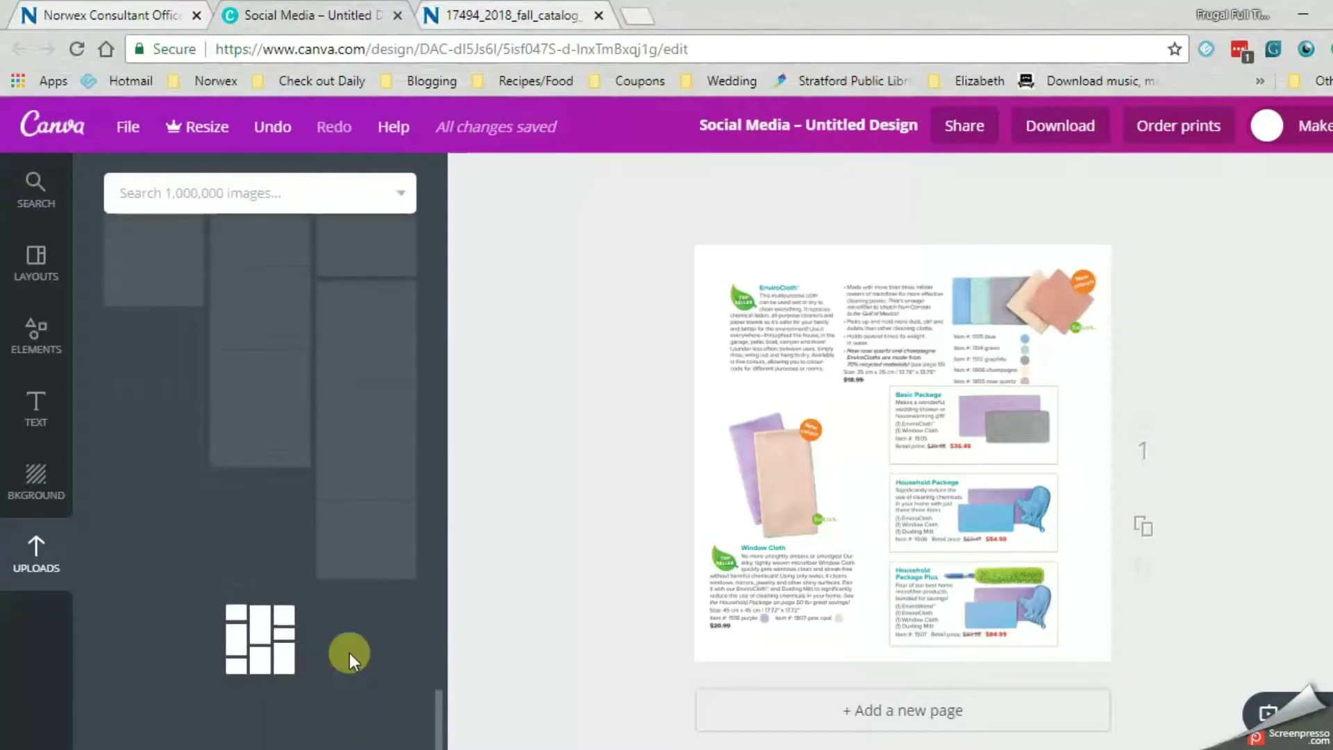
scroll(349, 653, down, 4)
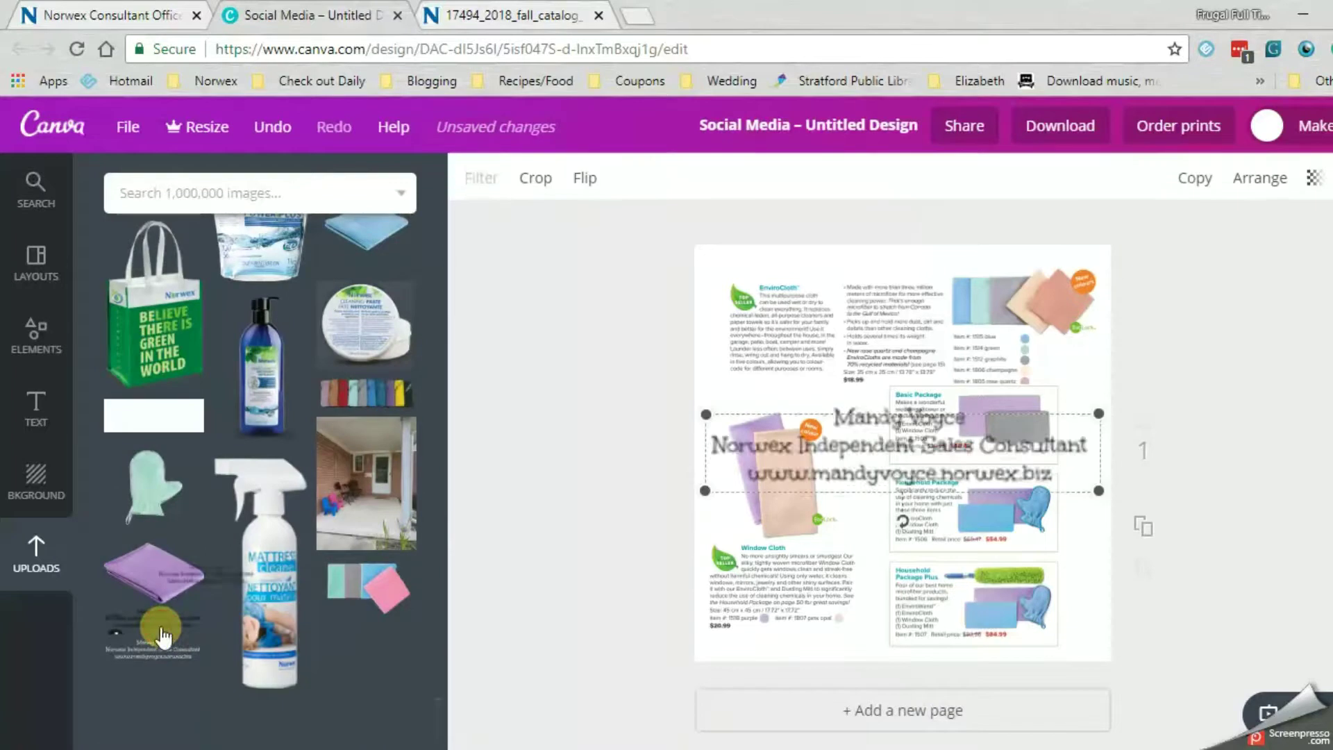
click(201, 639)
Shrink the name image, place it at the bottom right, and nudge the packages snip into alignment
drag(703, 414, 896, 522)
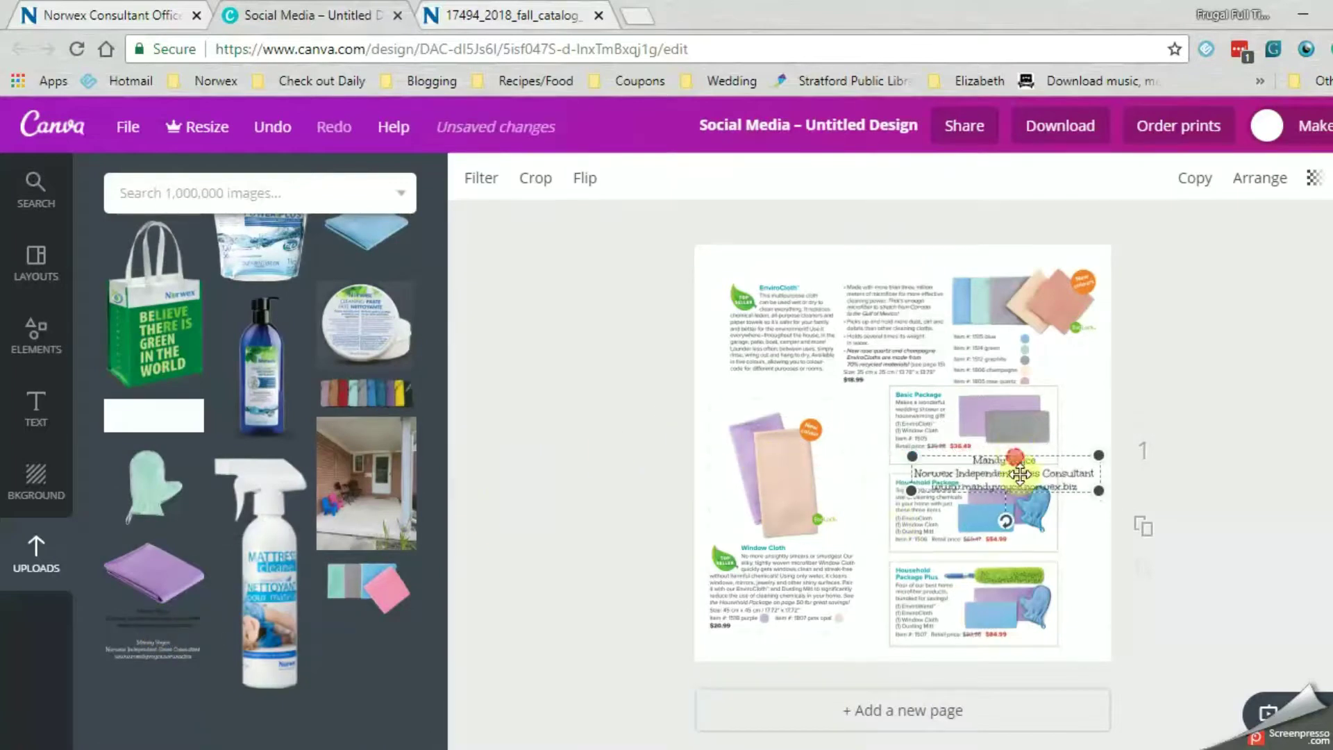
drag(1018, 457, 1033, 629)
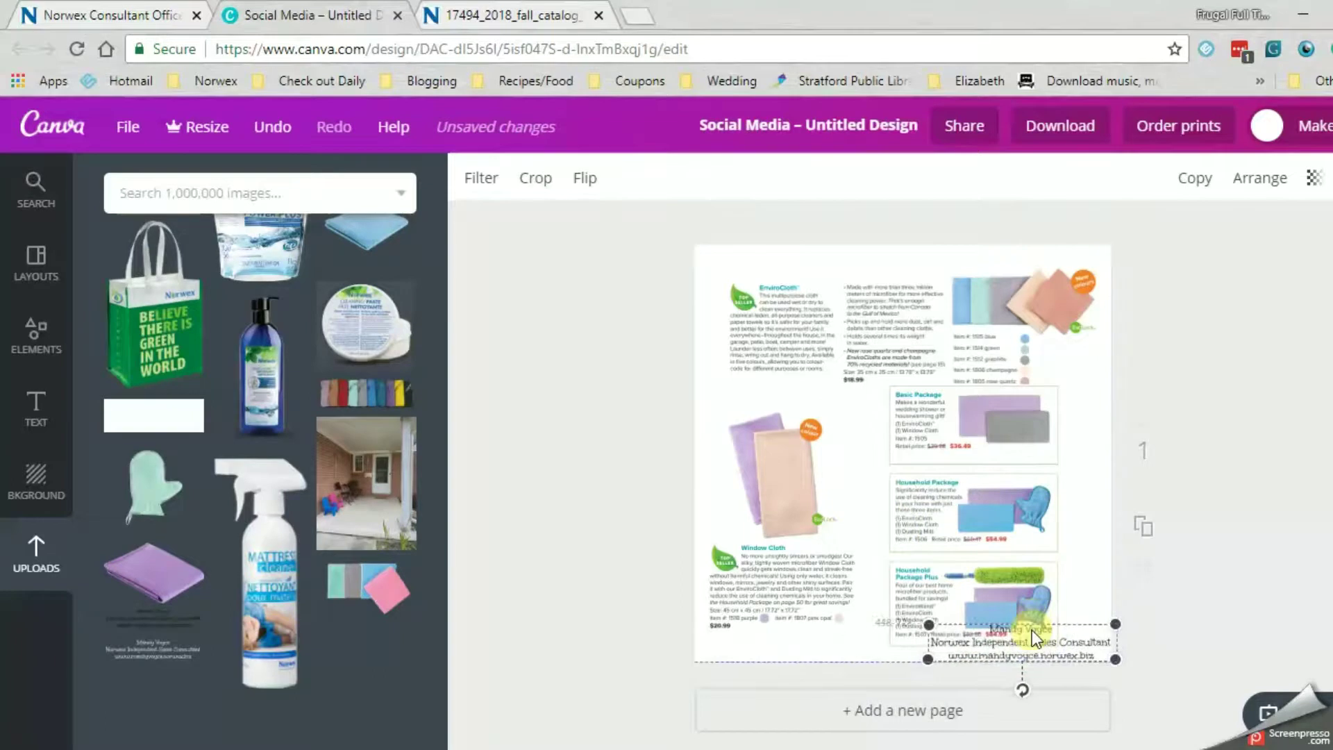
click(991, 563)
drag(892, 294, 894, 302)
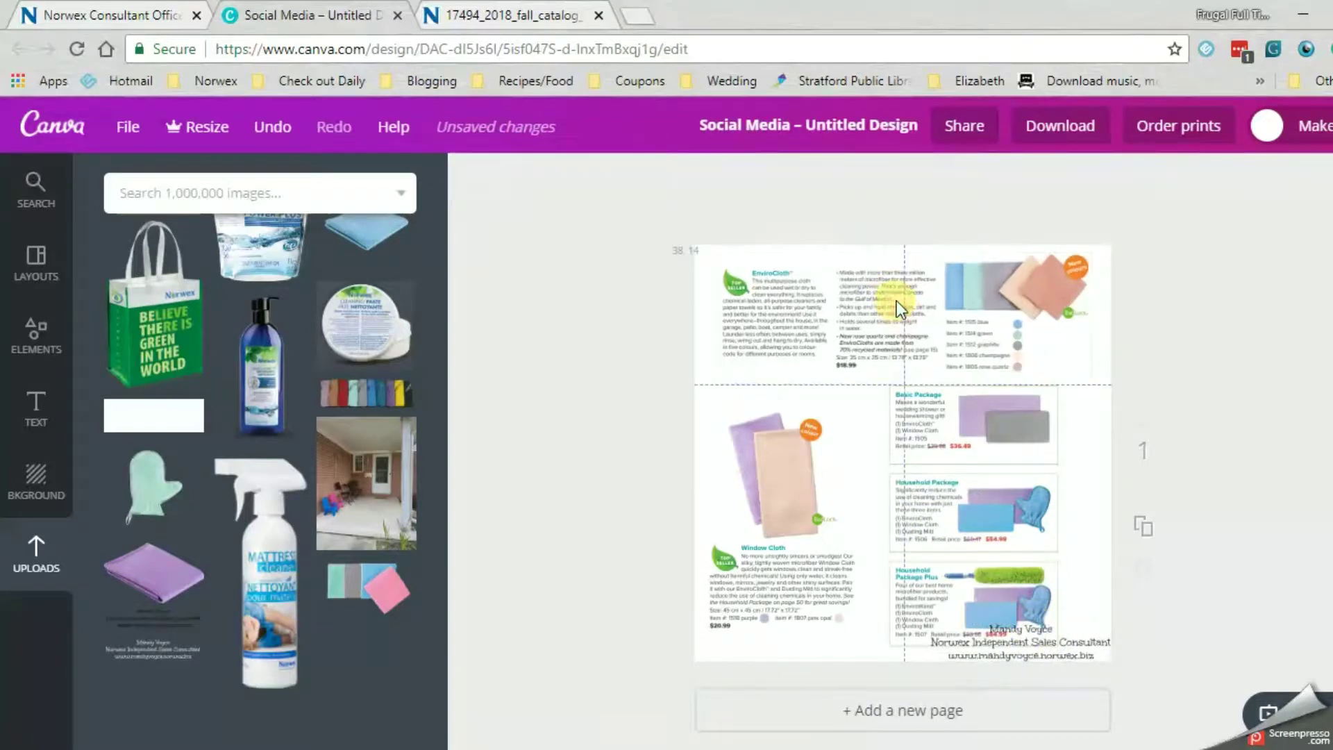
Add a heading from the Text panel, then select it and delete it from the page
click(52, 411)
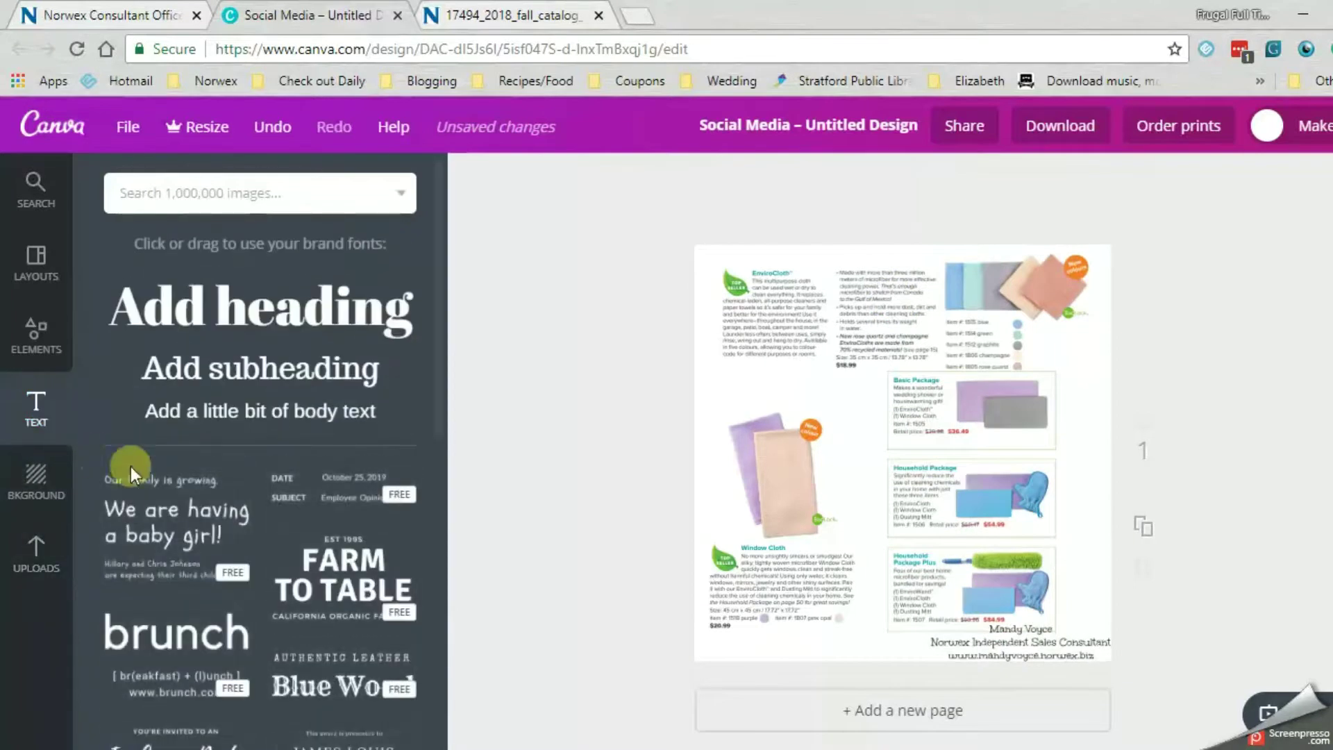
click(304, 321)
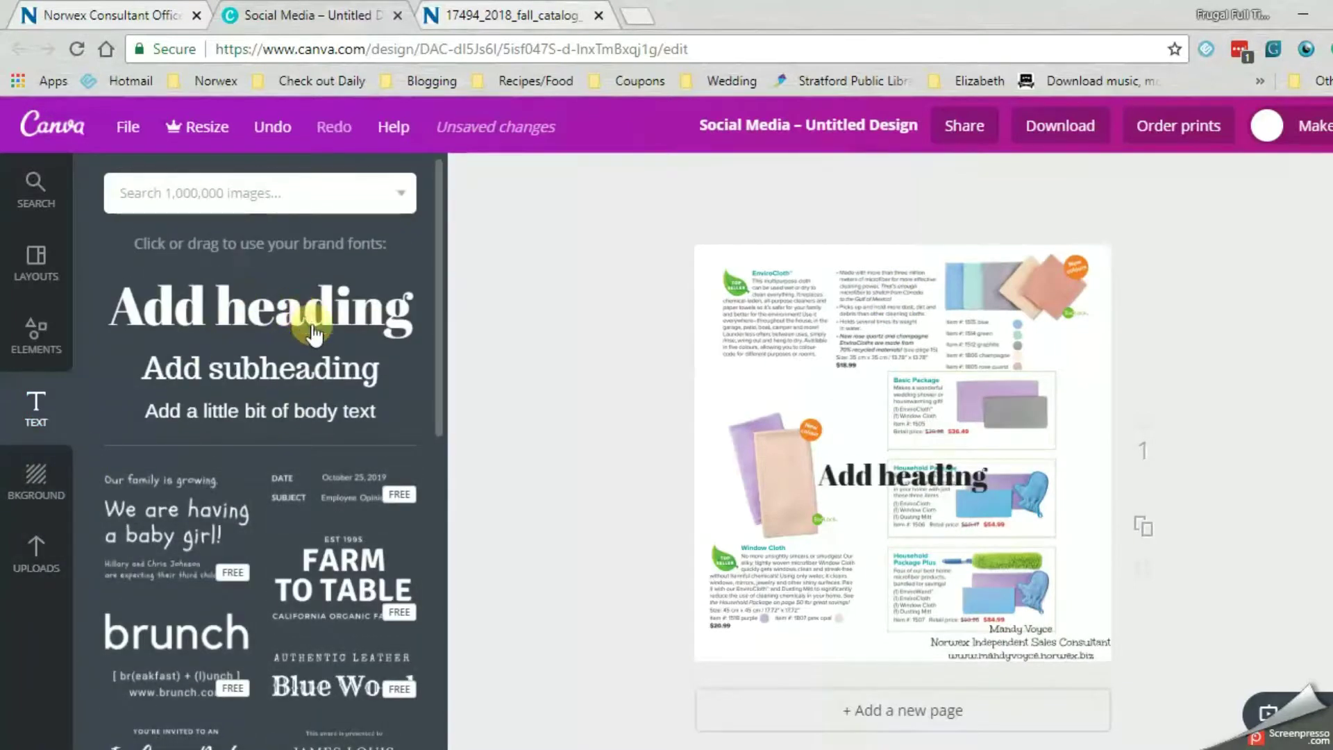
click(927, 475)
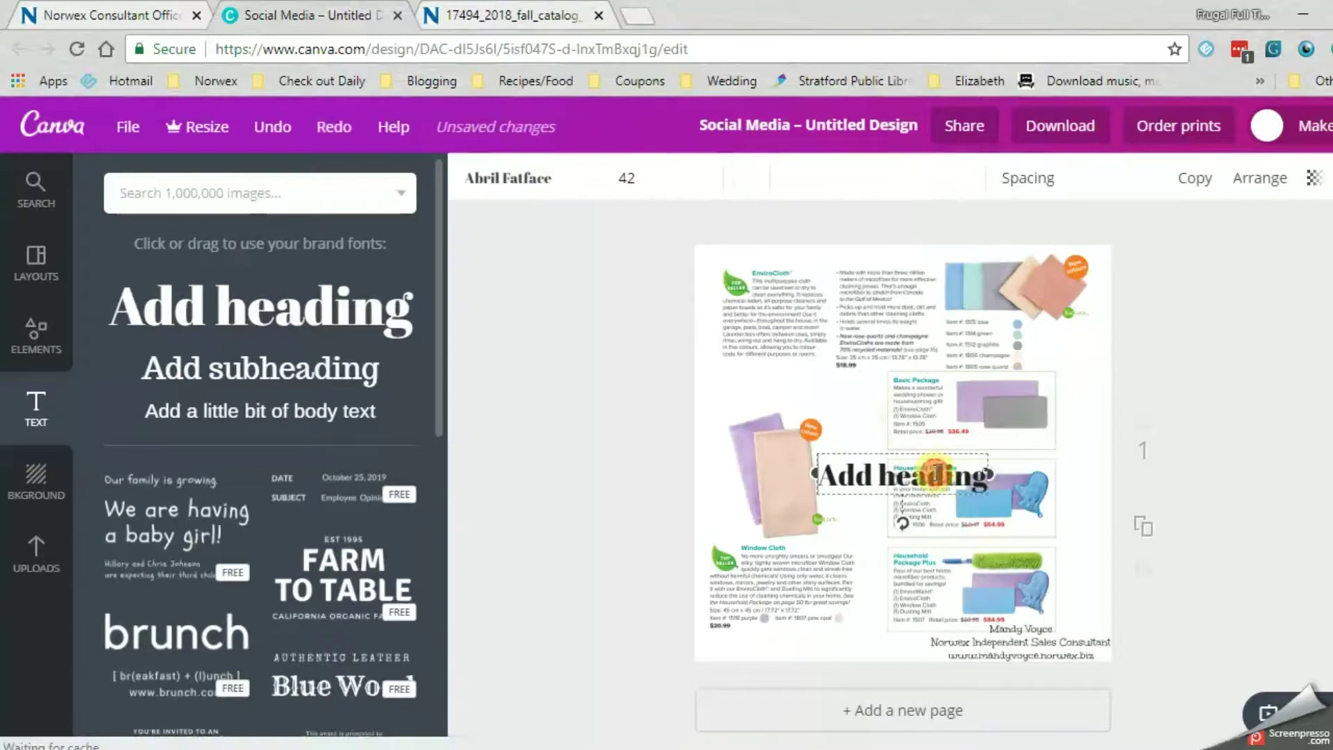
click(627, 178)
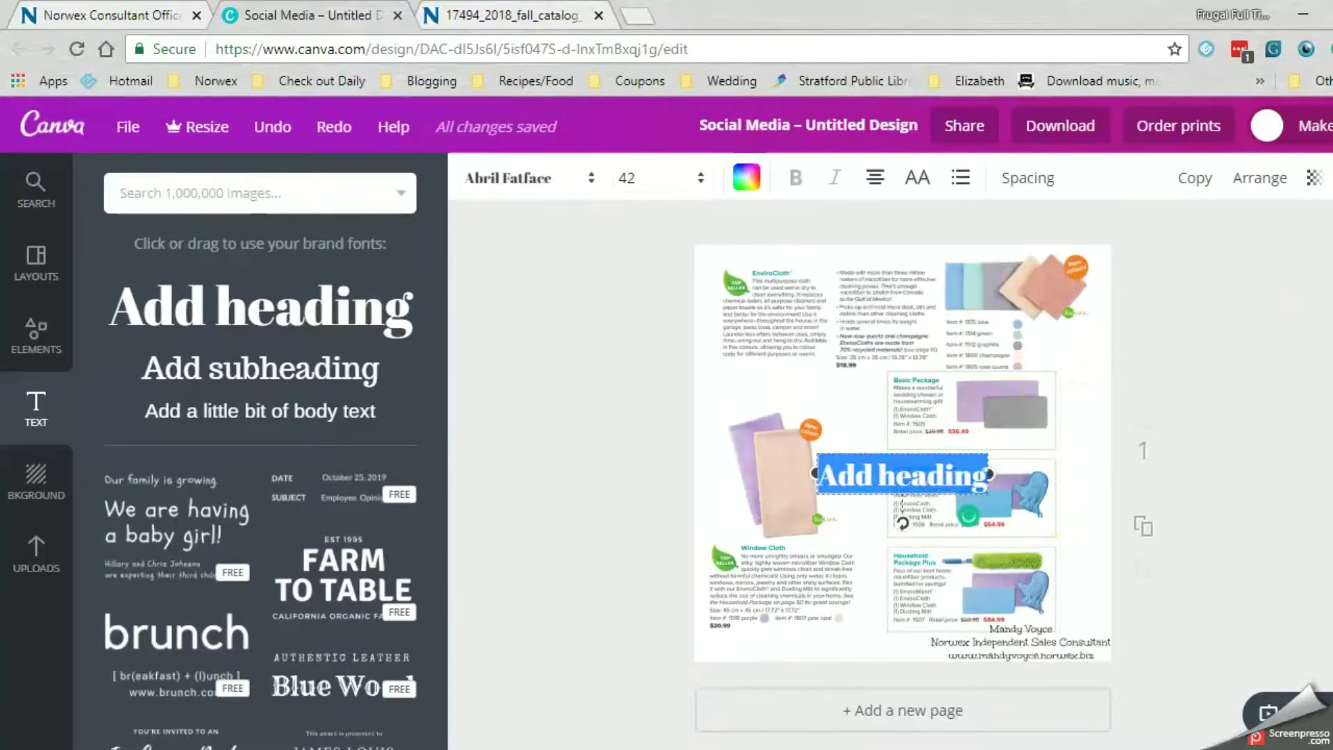
key(Delete)
click(1217, 403)
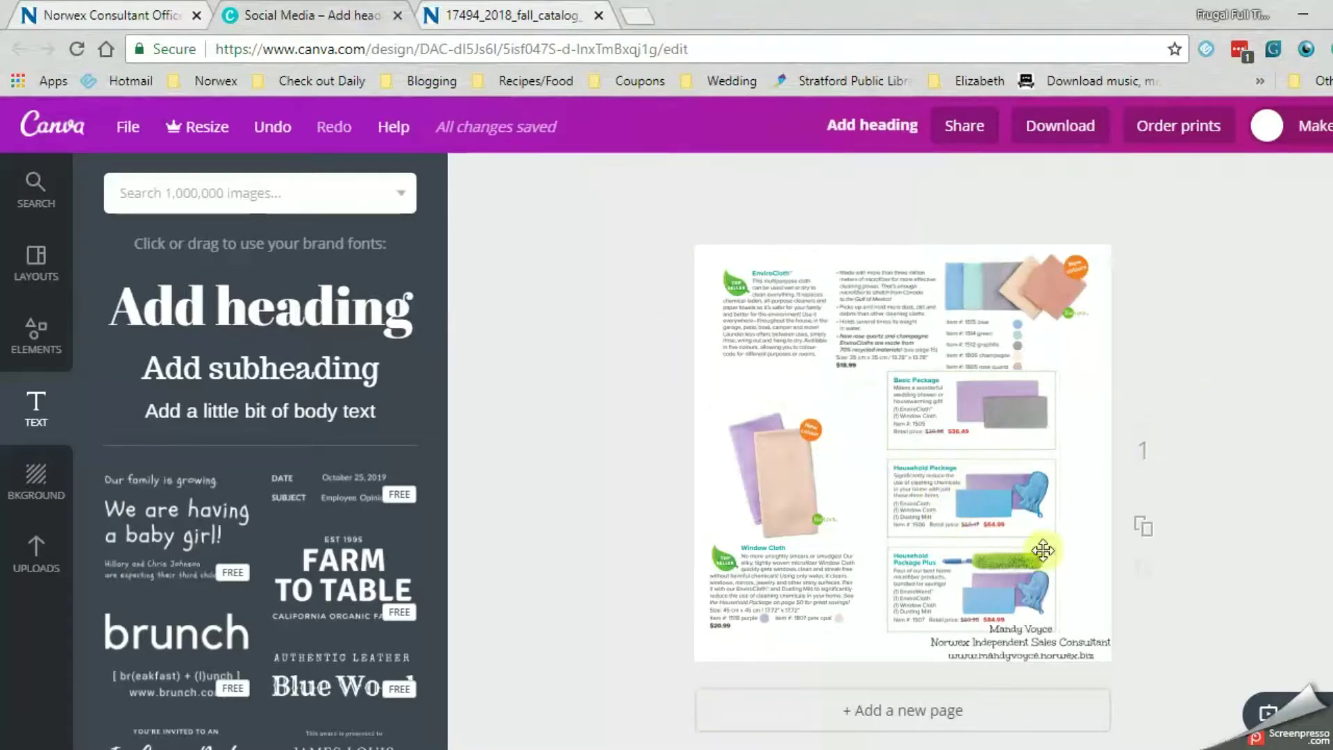
Duplicate the page and delete the EnviroCloth snip from the new page 2
click(1141, 532)
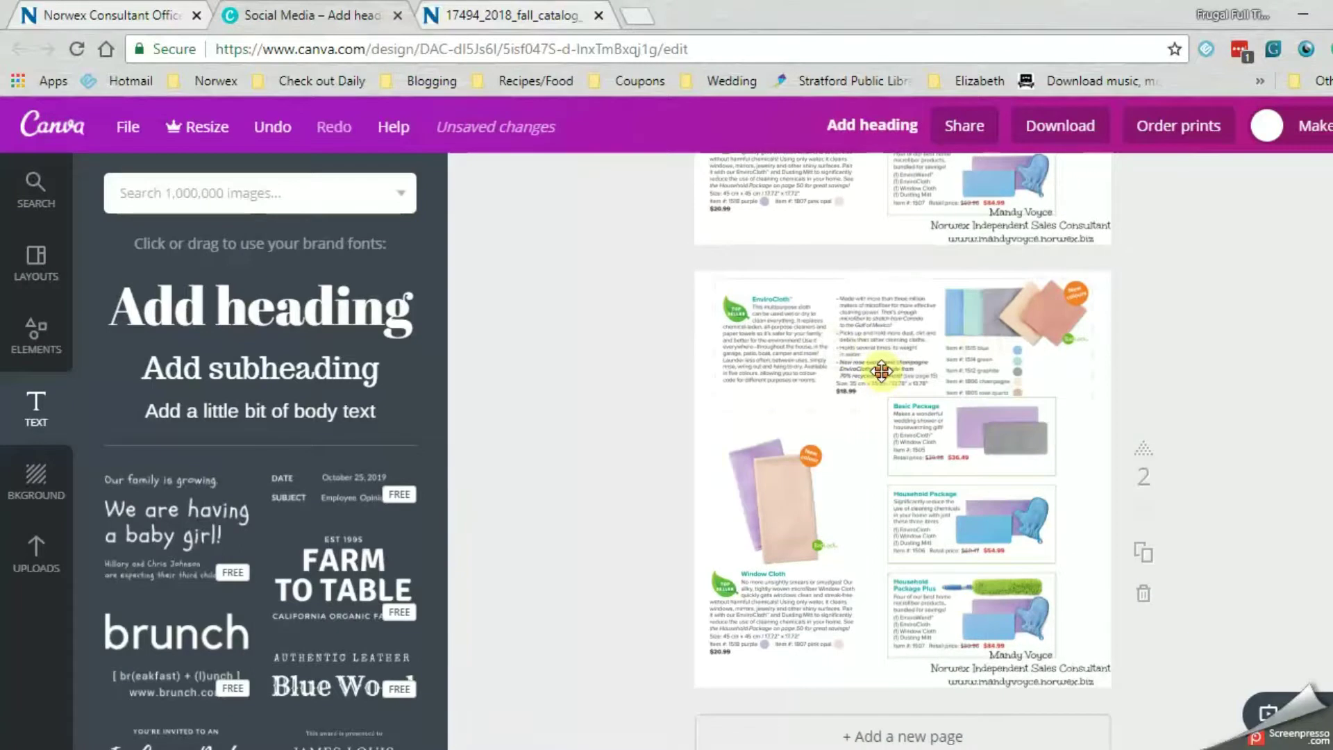
click(881, 371)
key(Delete)
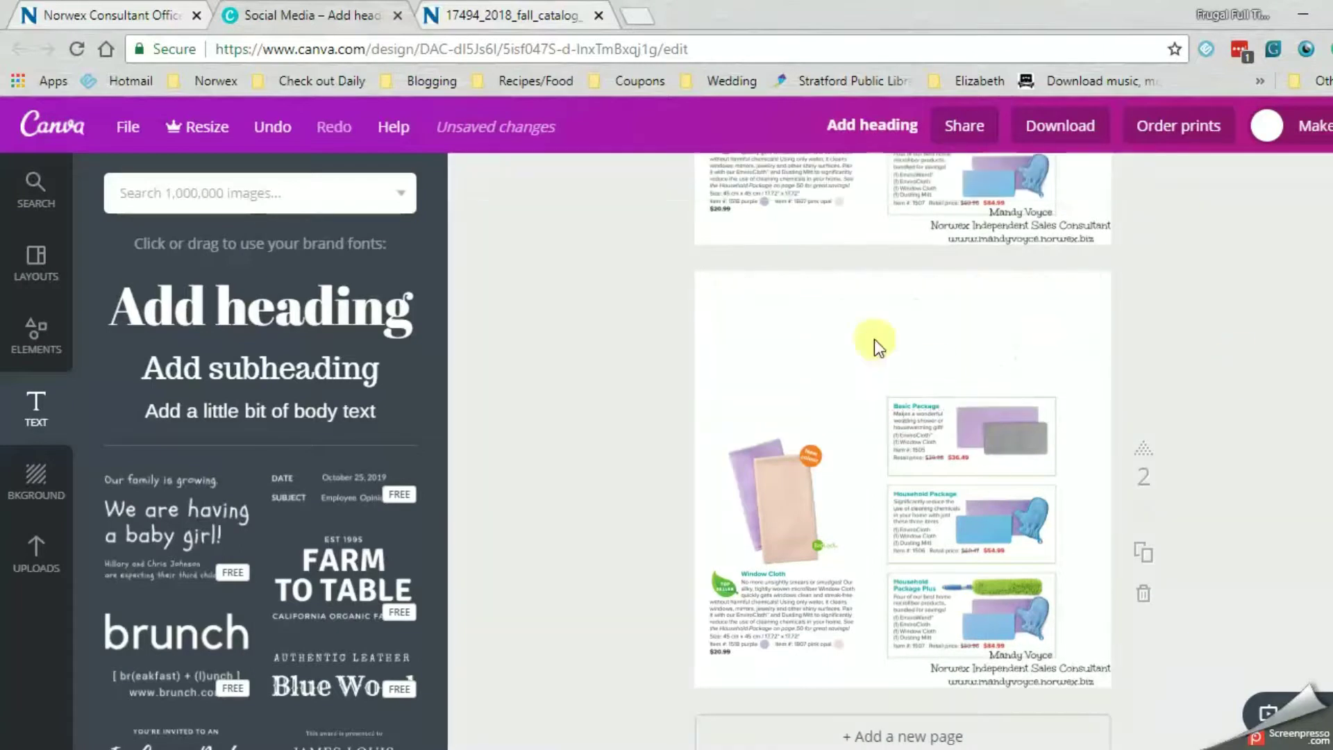
scroll(937, 590, down, 2)
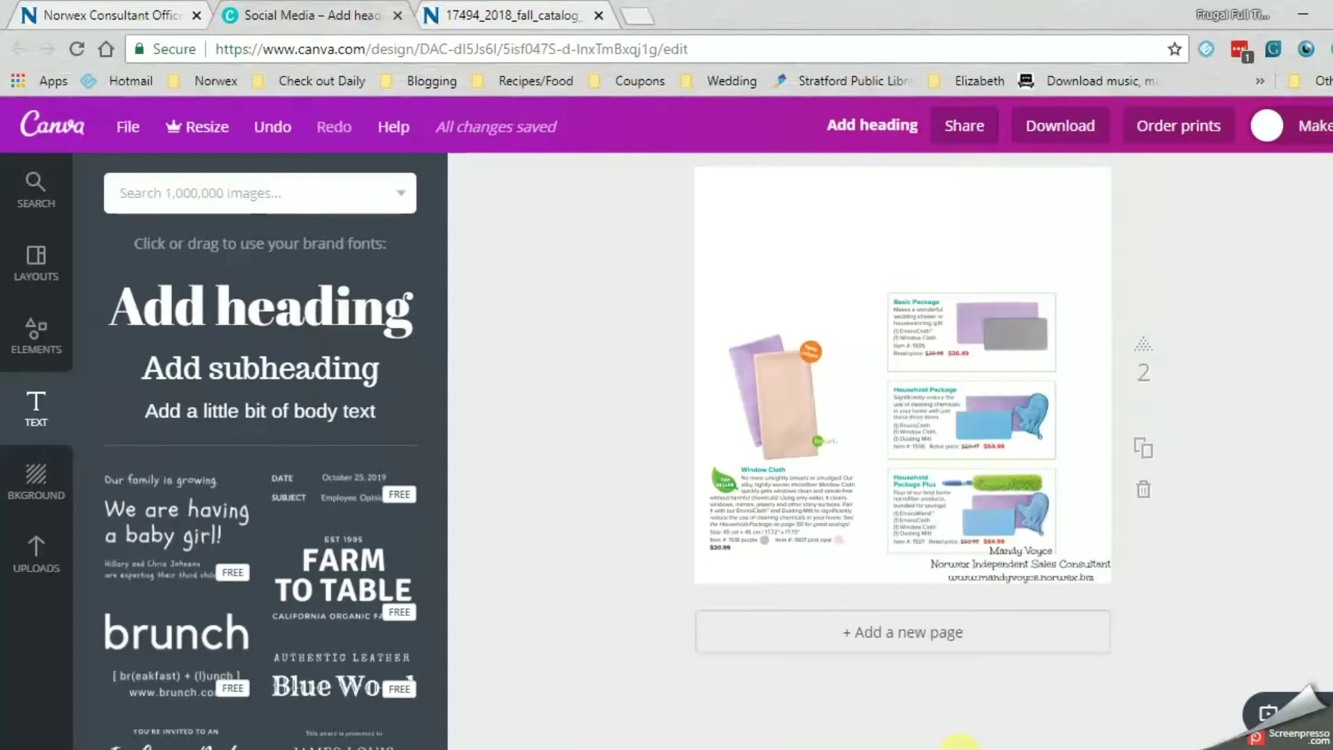
scroll(960, 742, up, 5)
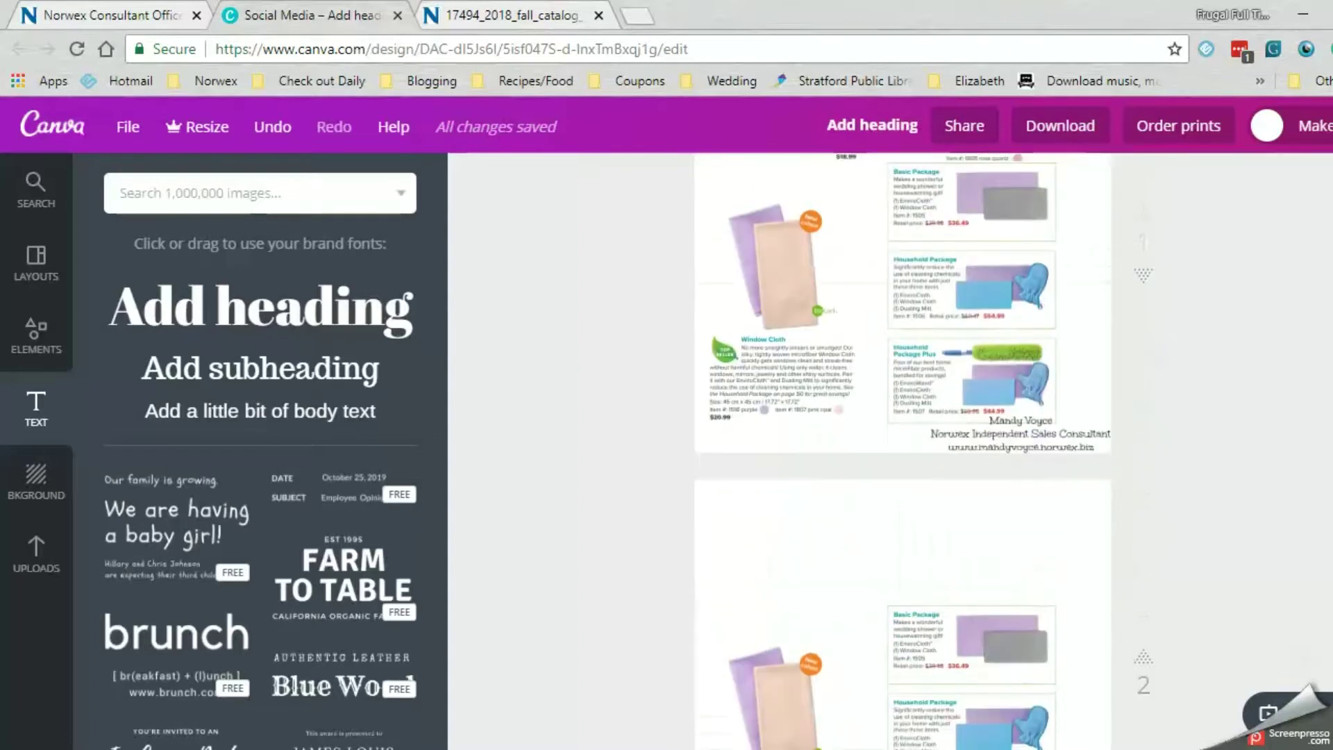
Download only page 1 of the design as a PNG
scroll(1012, 404, up, 3)
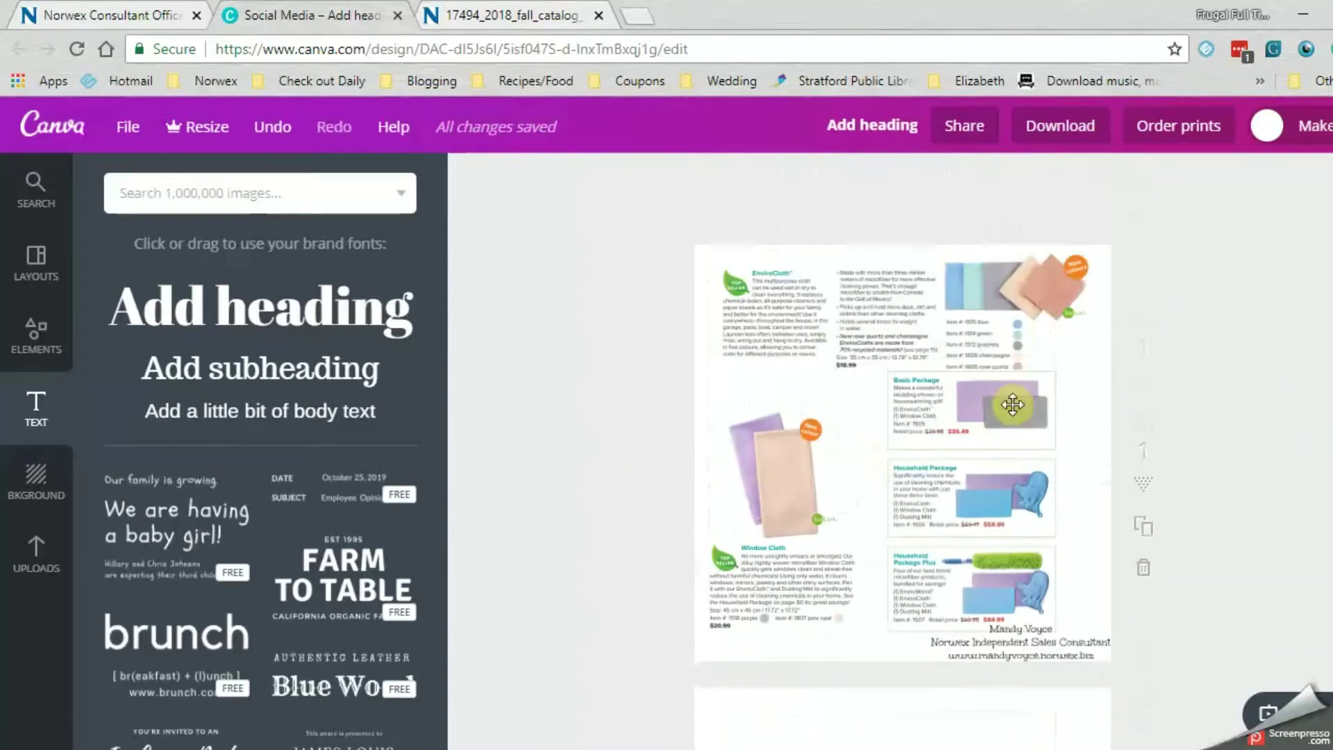
click(1044, 132)
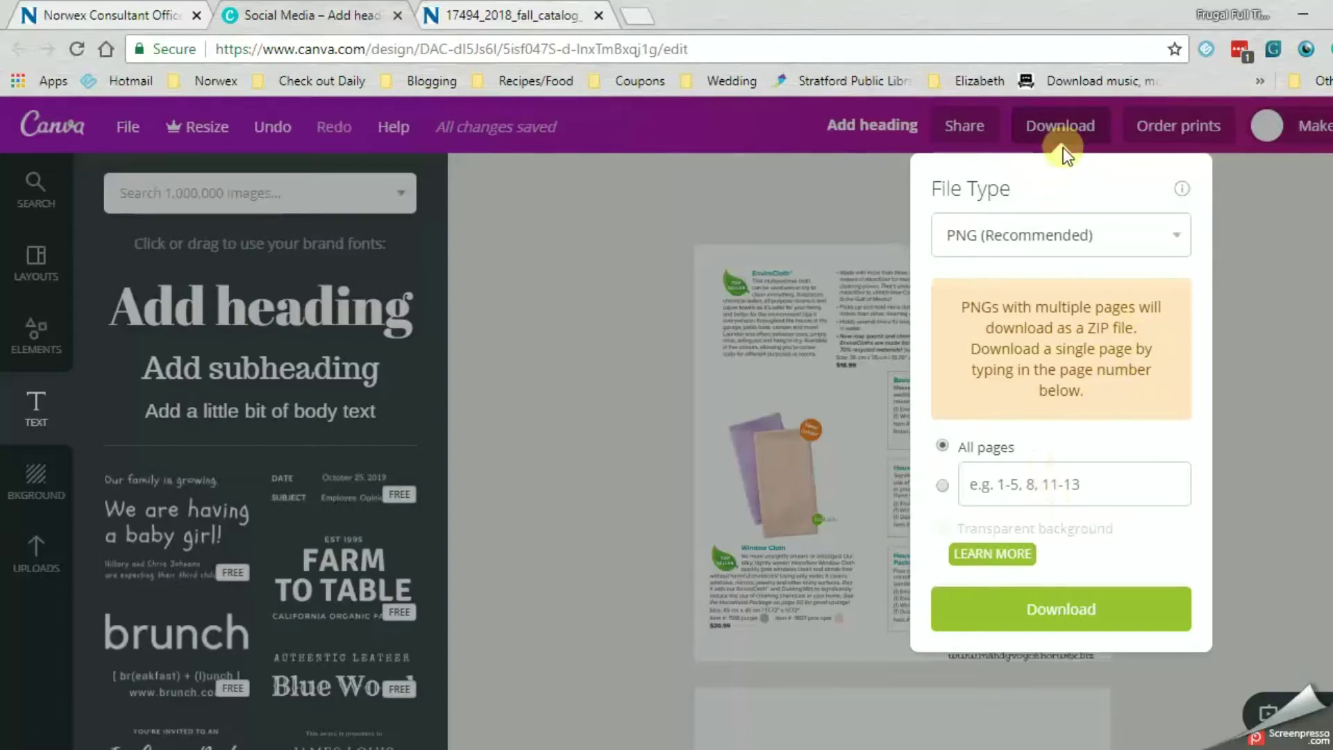
click(1060, 123)
scroll(1203, 511, down, 2)
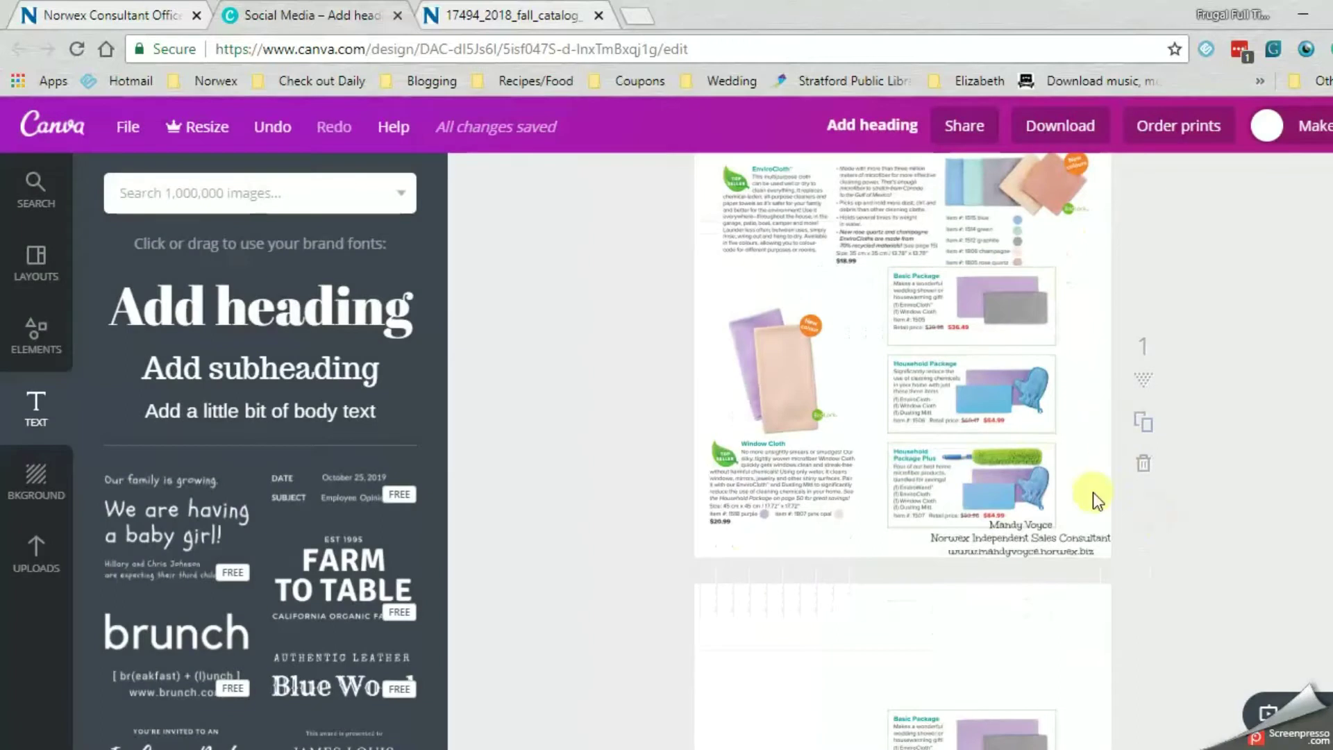
click(1085, 126)
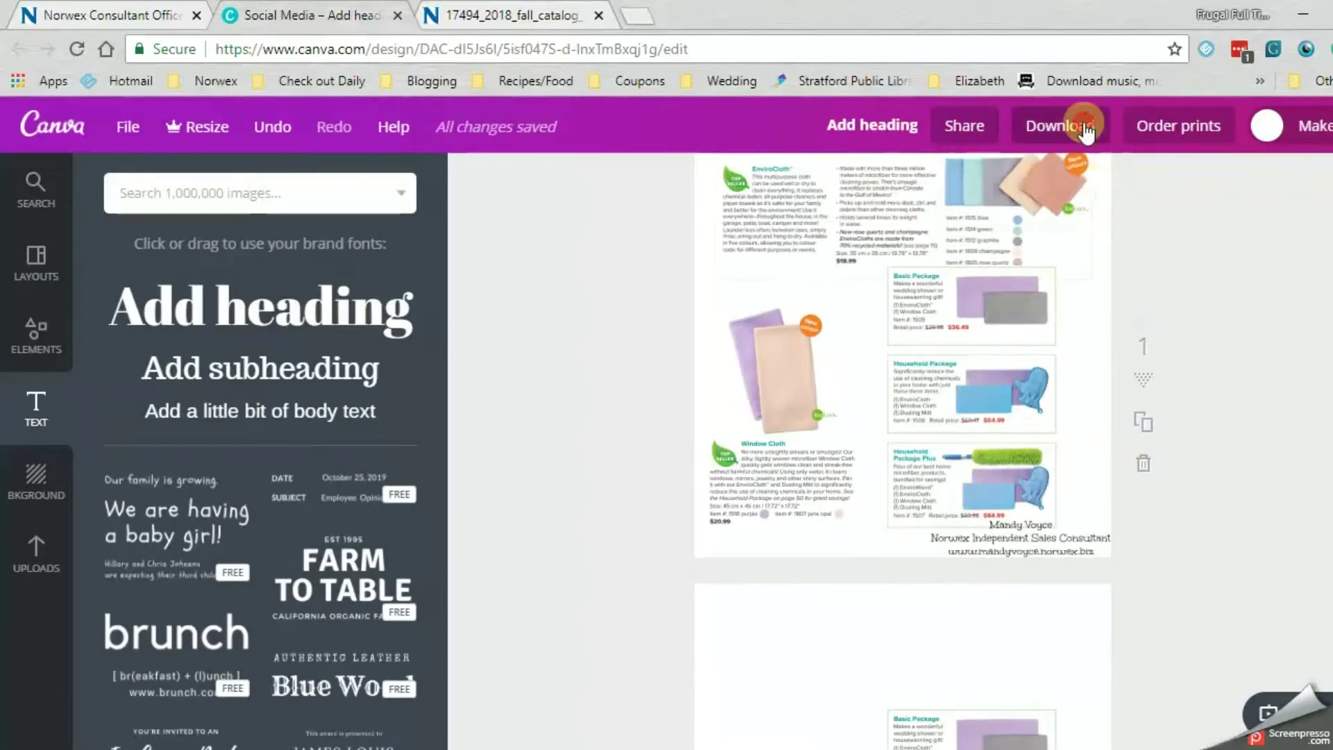
click(1076, 486)
text(1)
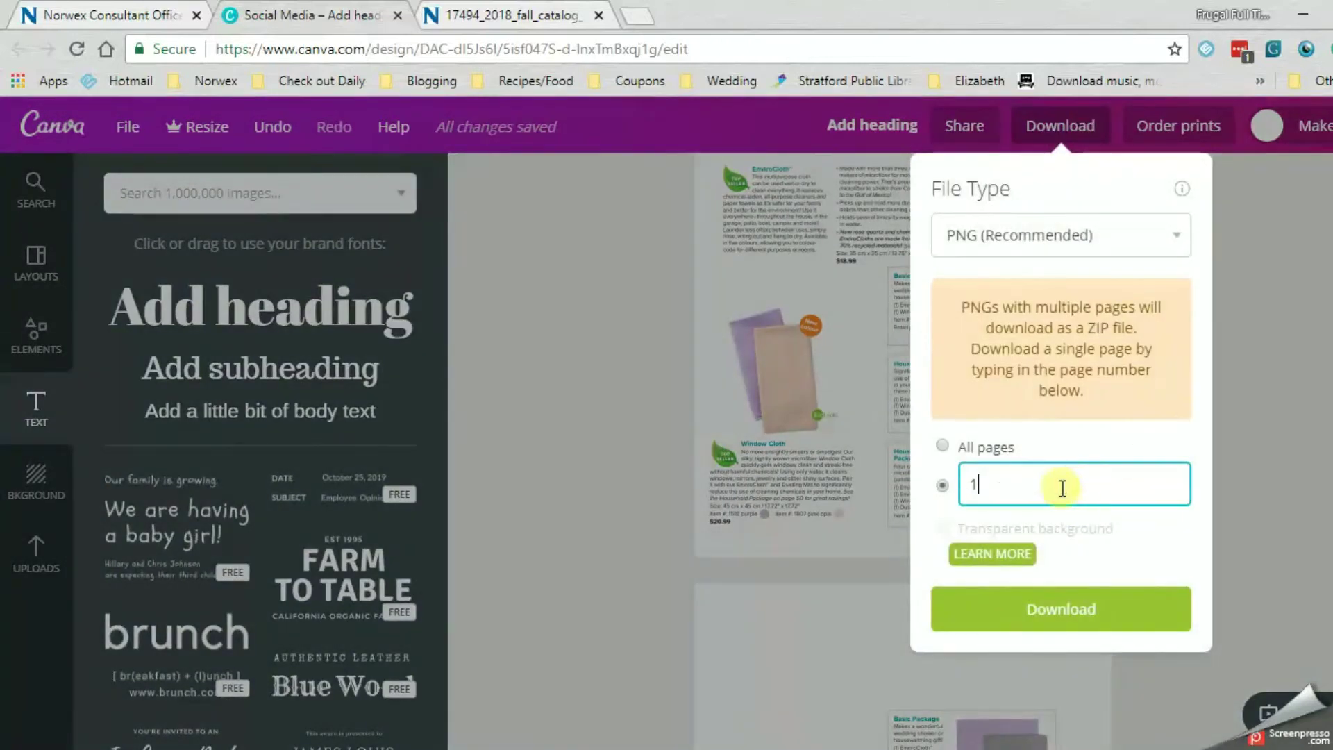
click(1060, 620)
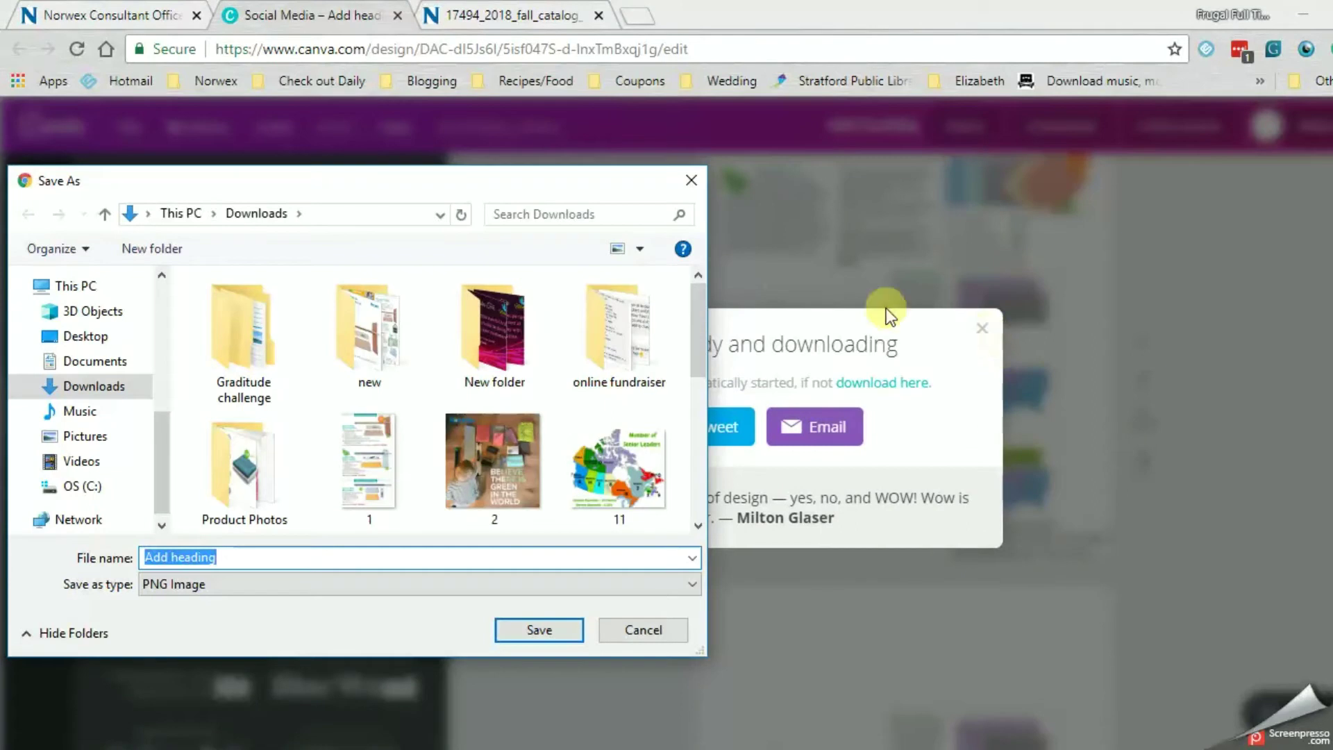
Close the save dialog and download notice, then return to the fall catalogue PDF
click(690, 177)
click(986, 332)
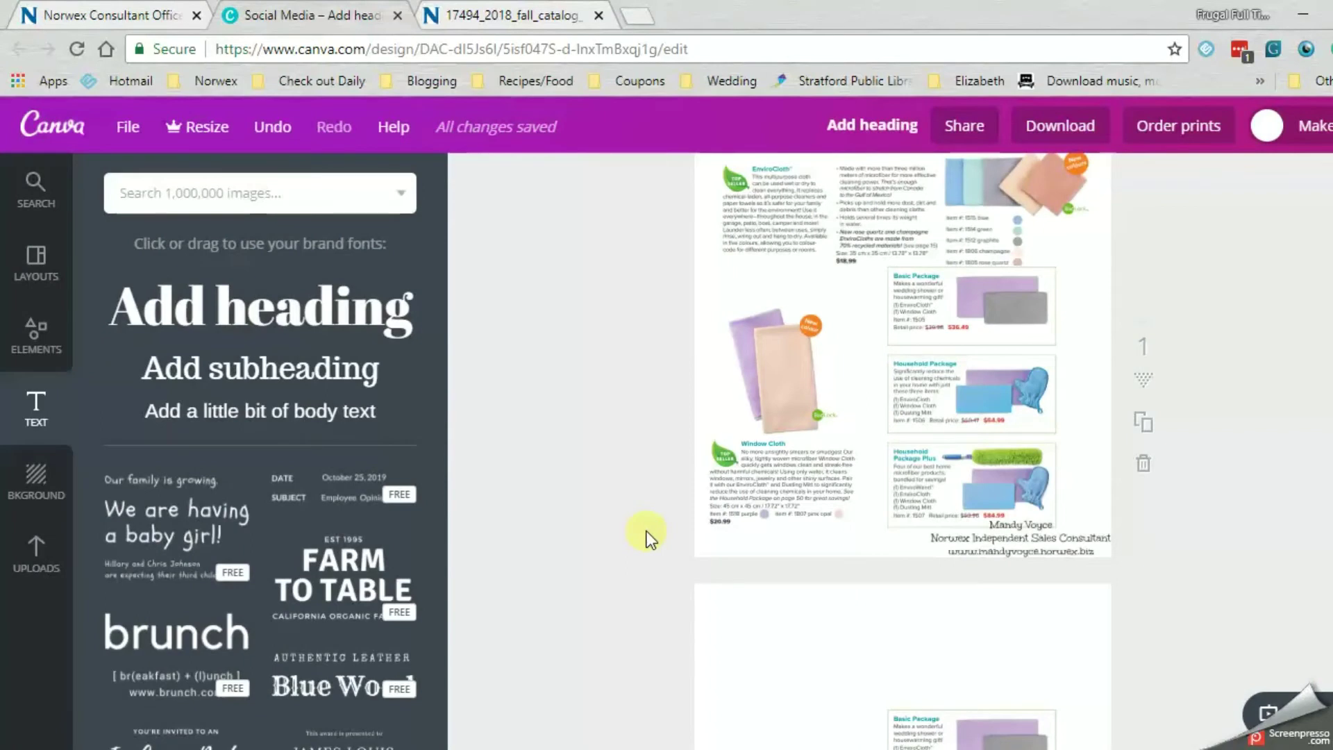
click(542, 14)
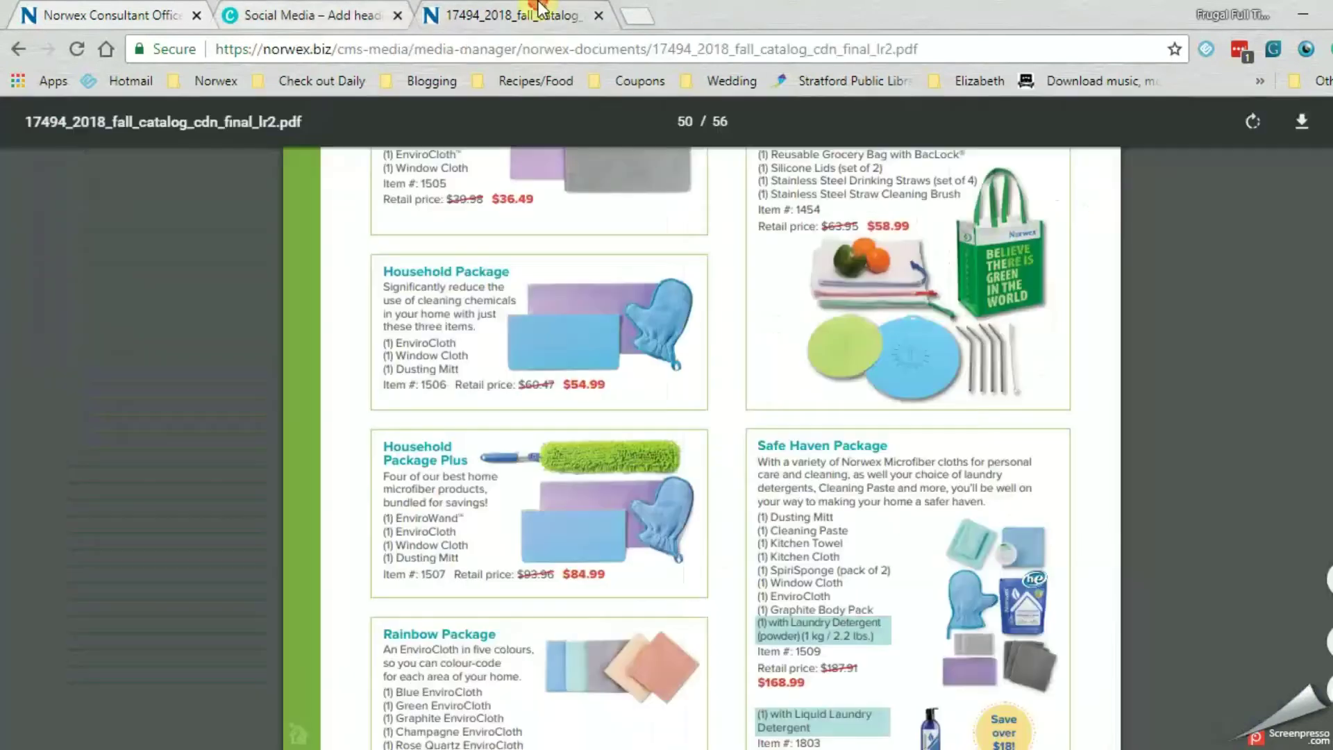